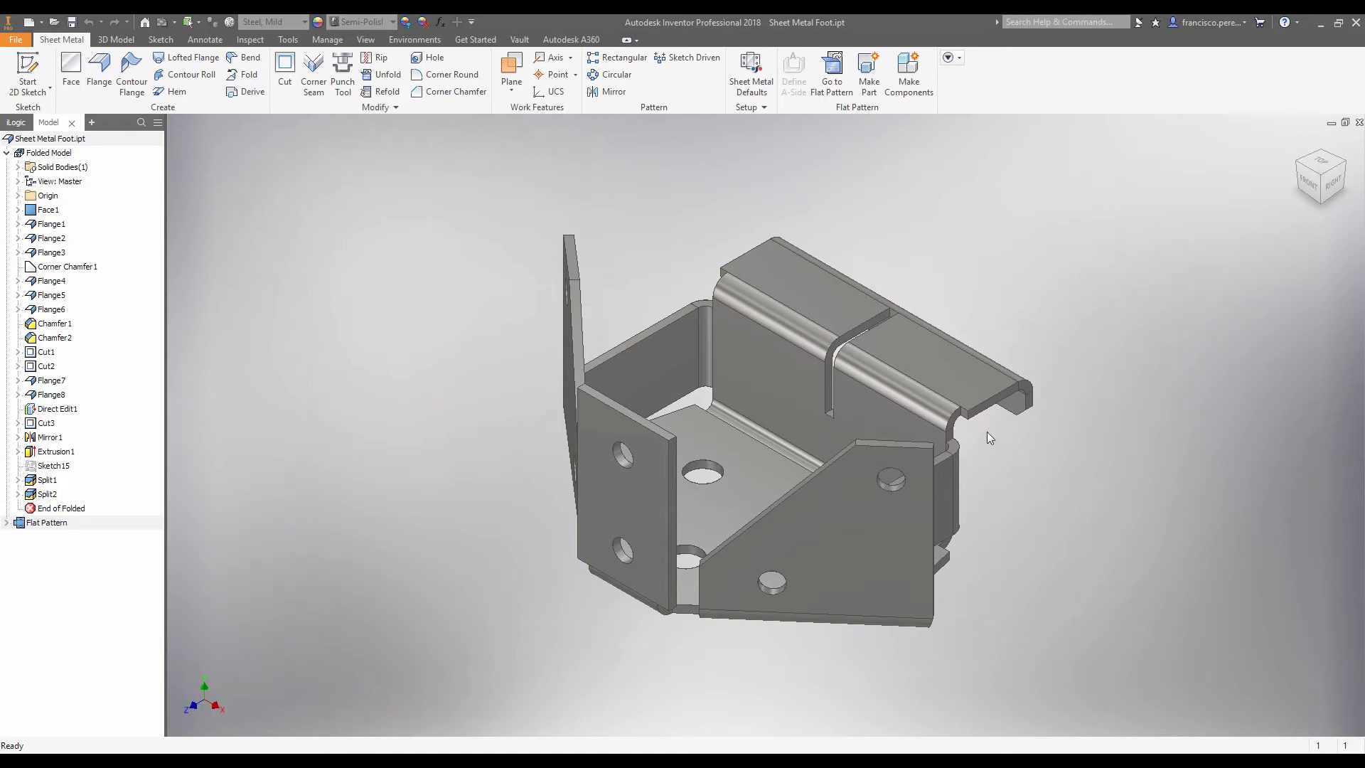
Step: Examine the bracket's bottom face and the two narrow strip faces under the slotted upper flange
{"action": "middle_click_drag", "start_coordinate": [1013, 475], "coordinate": [980, 398], "text": "shift"}
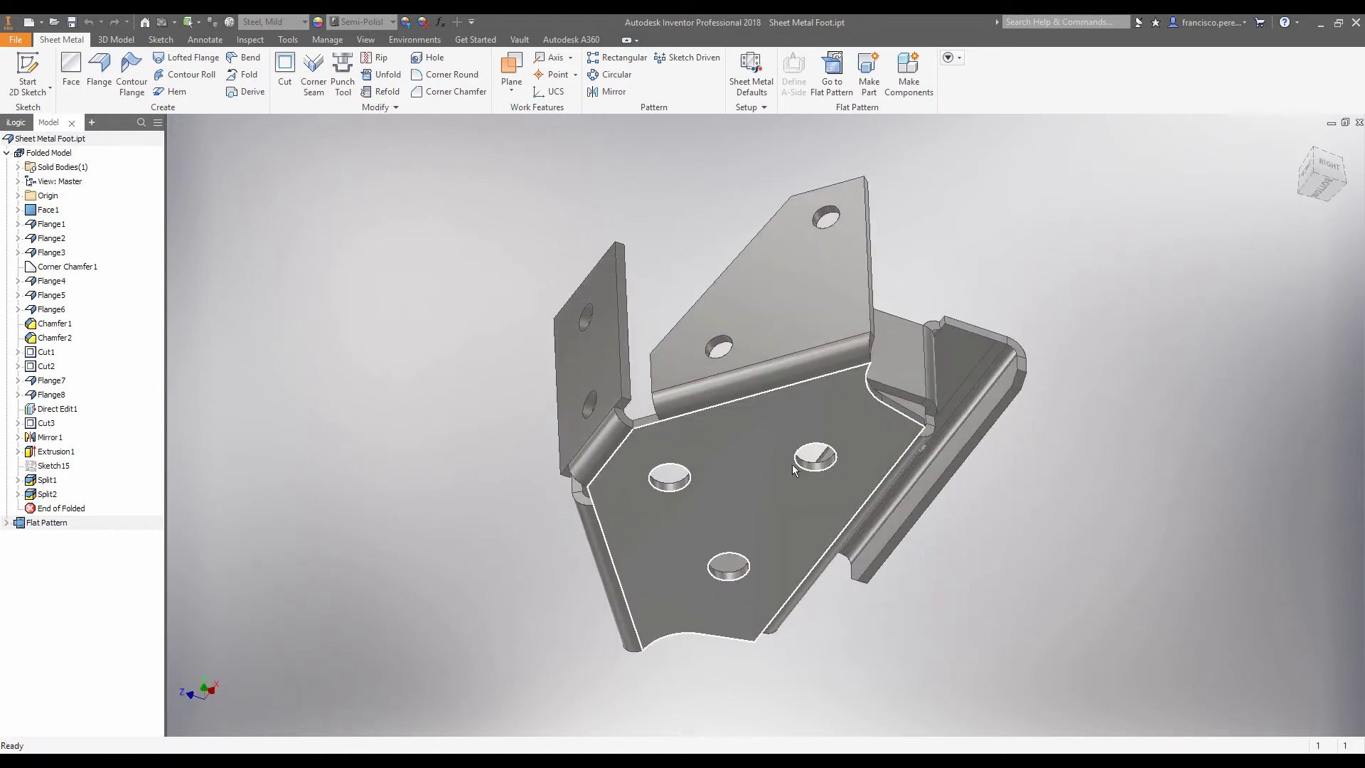
{"action": "left_click", "coordinate": [745, 464]}
{"action": "middle_click_drag", "start_coordinate": [1085, 462], "coordinate": [1021, 390], "text": "shift"}
{"action": "left_click", "coordinate": [1021, 391]}
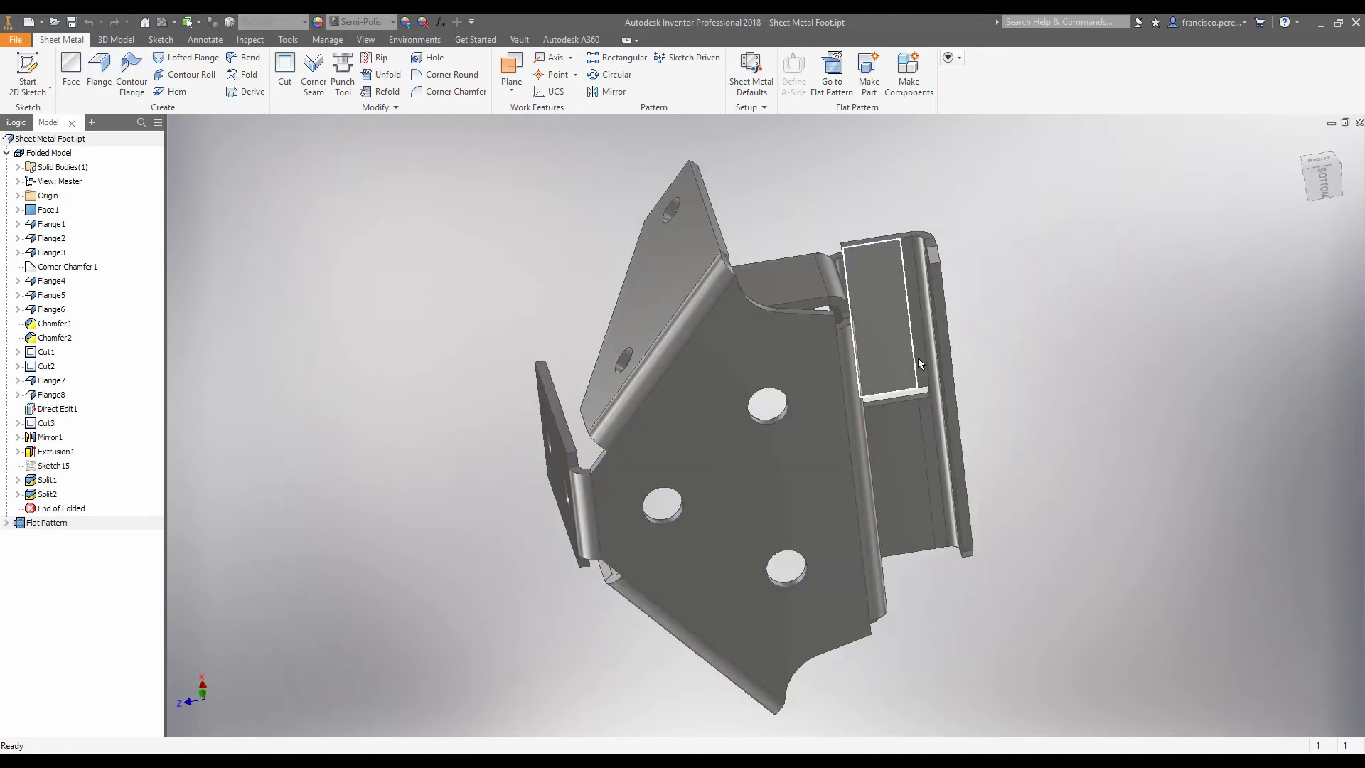
{"action": "left_click", "coordinate": [922, 359]}
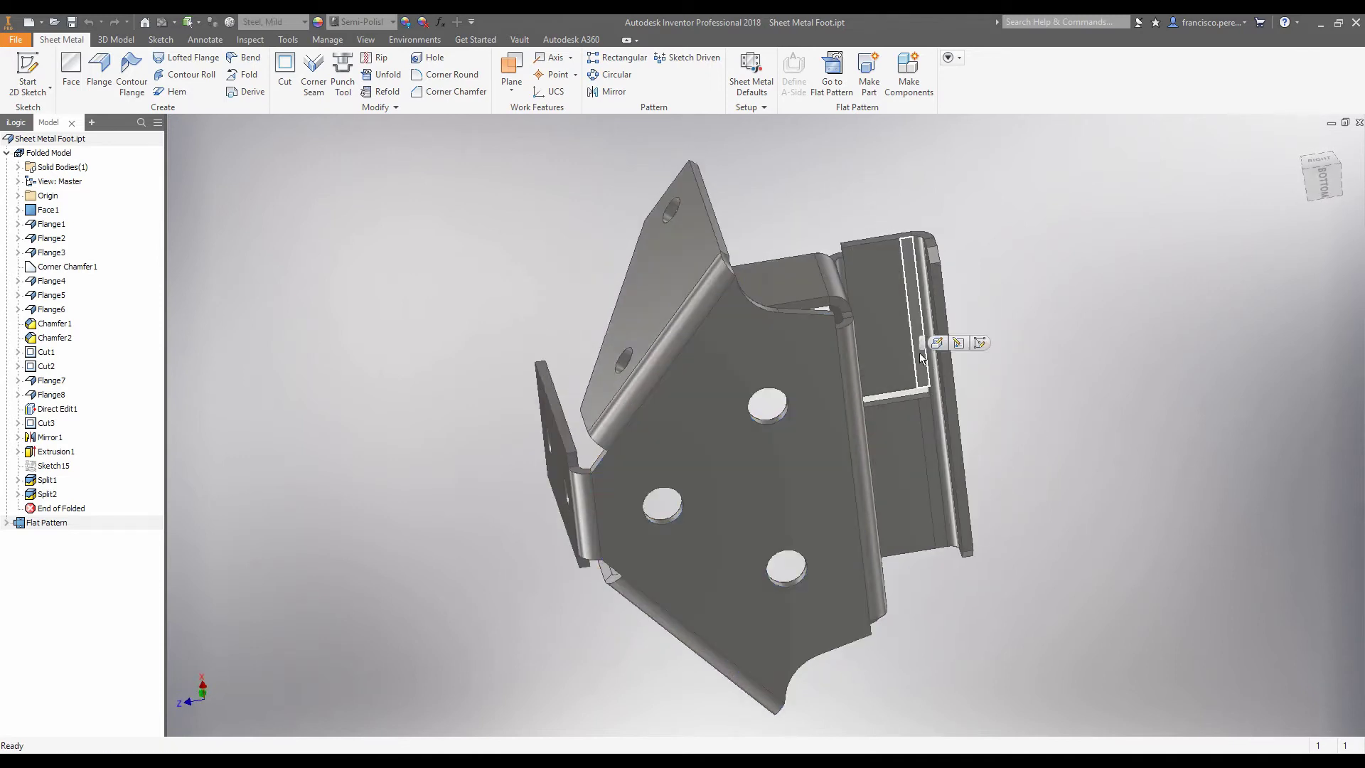
{"action": "left_click", "coordinate": [928, 420], "text": "ctrl"}
{"action": "scroll", "coordinate": [953, 204], "scroll_direction": "up", "scroll_amount": 4}
{"action": "middle_click_drag", "start_coordinate": [978, 105], "coordinate": [980, 126]}
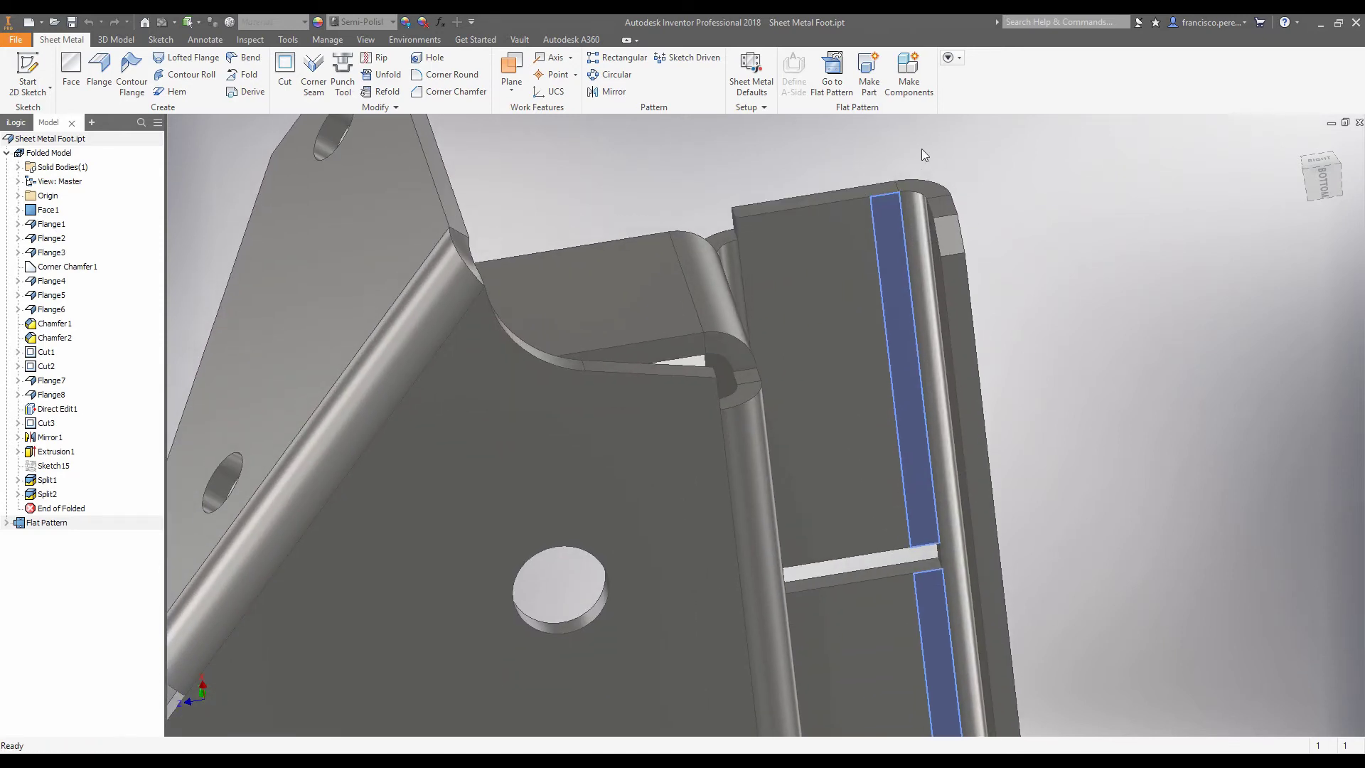
{"action": "scroll", "coordinate": [923, 147], "scroll_direction": "down", "scroll_amount": 4}
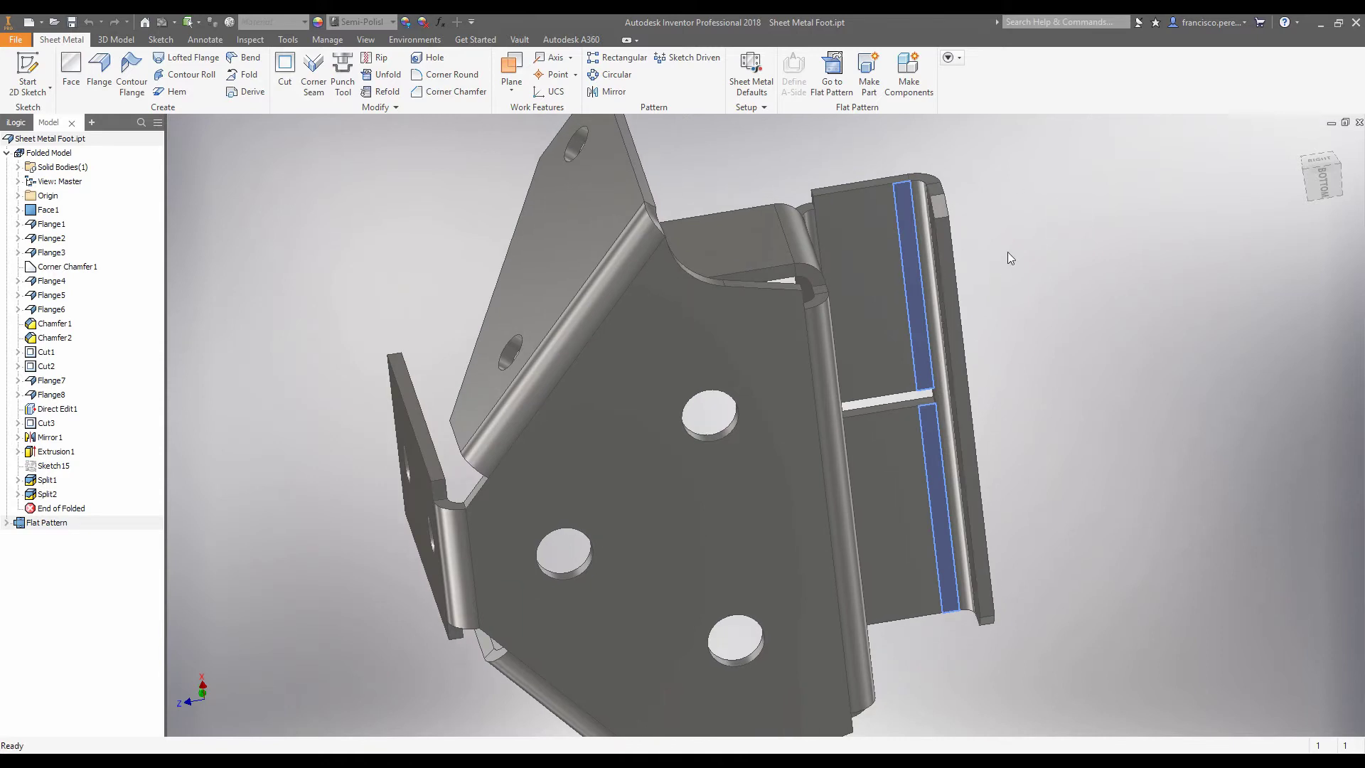
{"action": "middle_click_drag", "start_coordinate": [1018, 195], "coordinate": [1115, 296], "text": "shift"}
{"action": "scroll", "coordinate": [1114, 296], "scroll_direction": "down", "scroll_amount": 3}
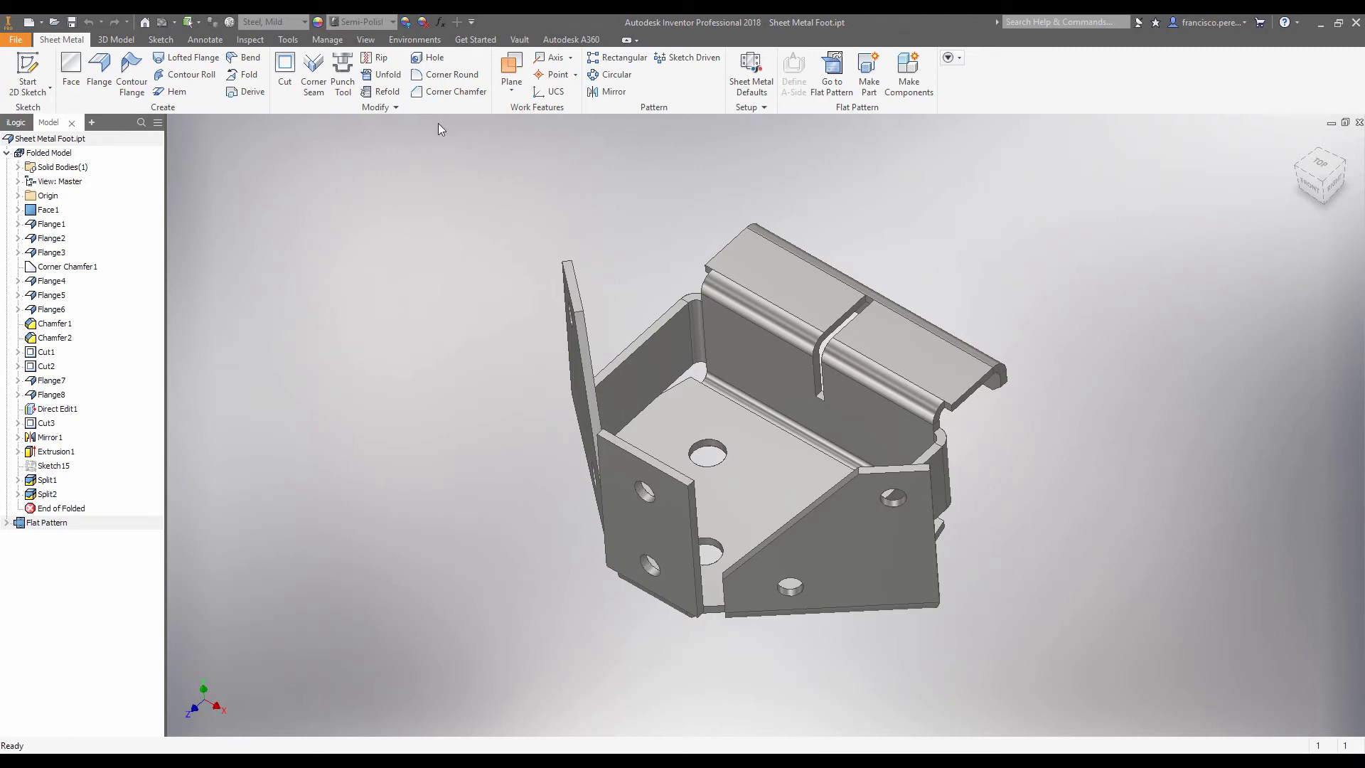
Step: Enter the Autodesk Nastran In-CAD environment and set the analysis type of Analysis 1 to Nonlinear Static
{"action": "left_click", "coordinate": [419, 40]}
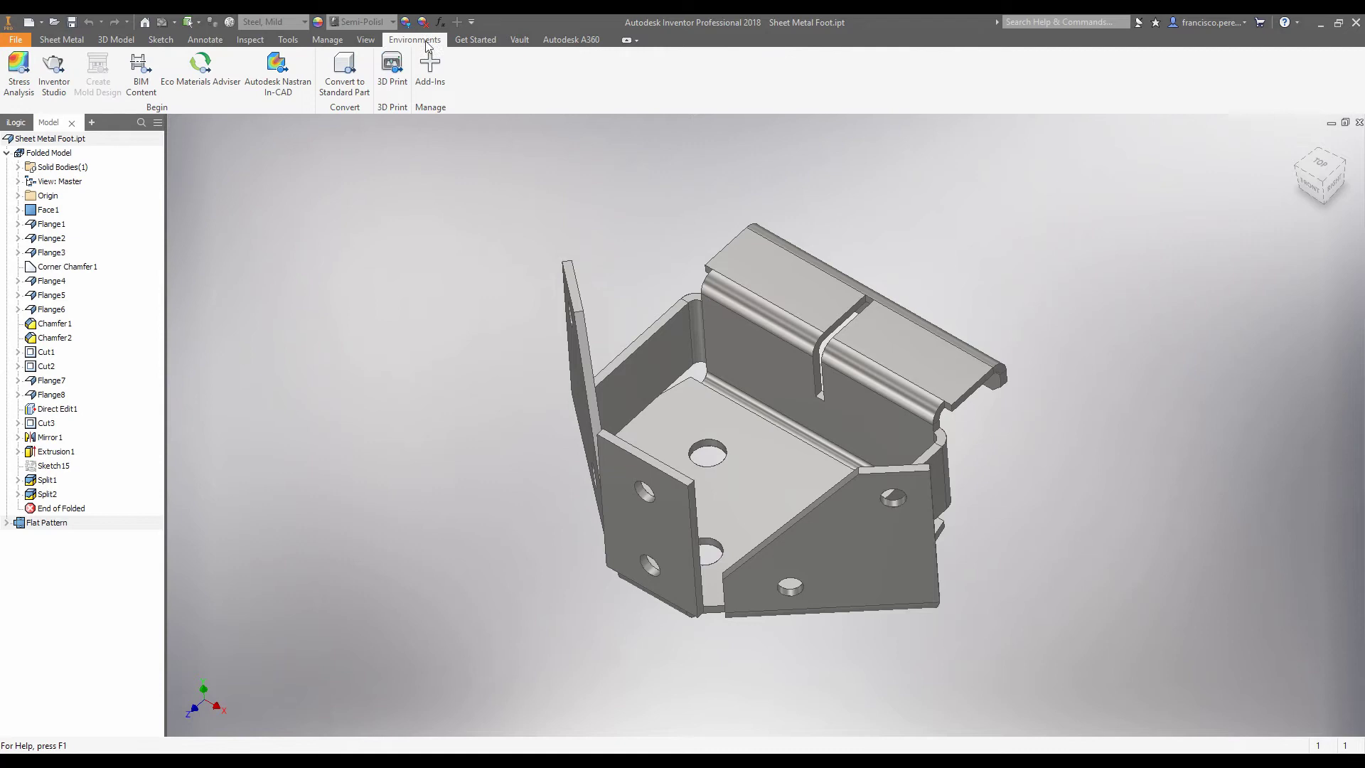
{"action": "left_click", "coordinate": [291, 75]}
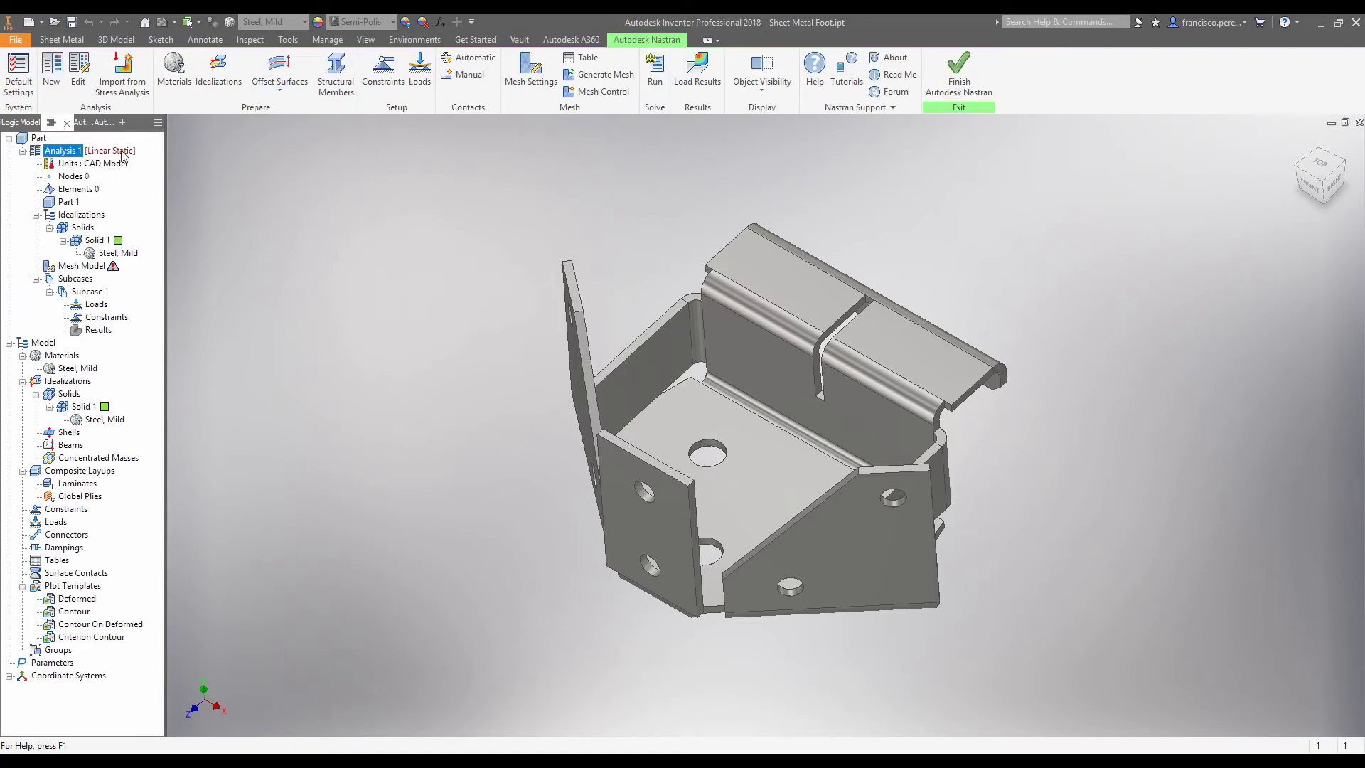
{"action": "right_click", "coordinate": [81, 157]}
{"action": "left_click", "coordinate": [130, 182]}
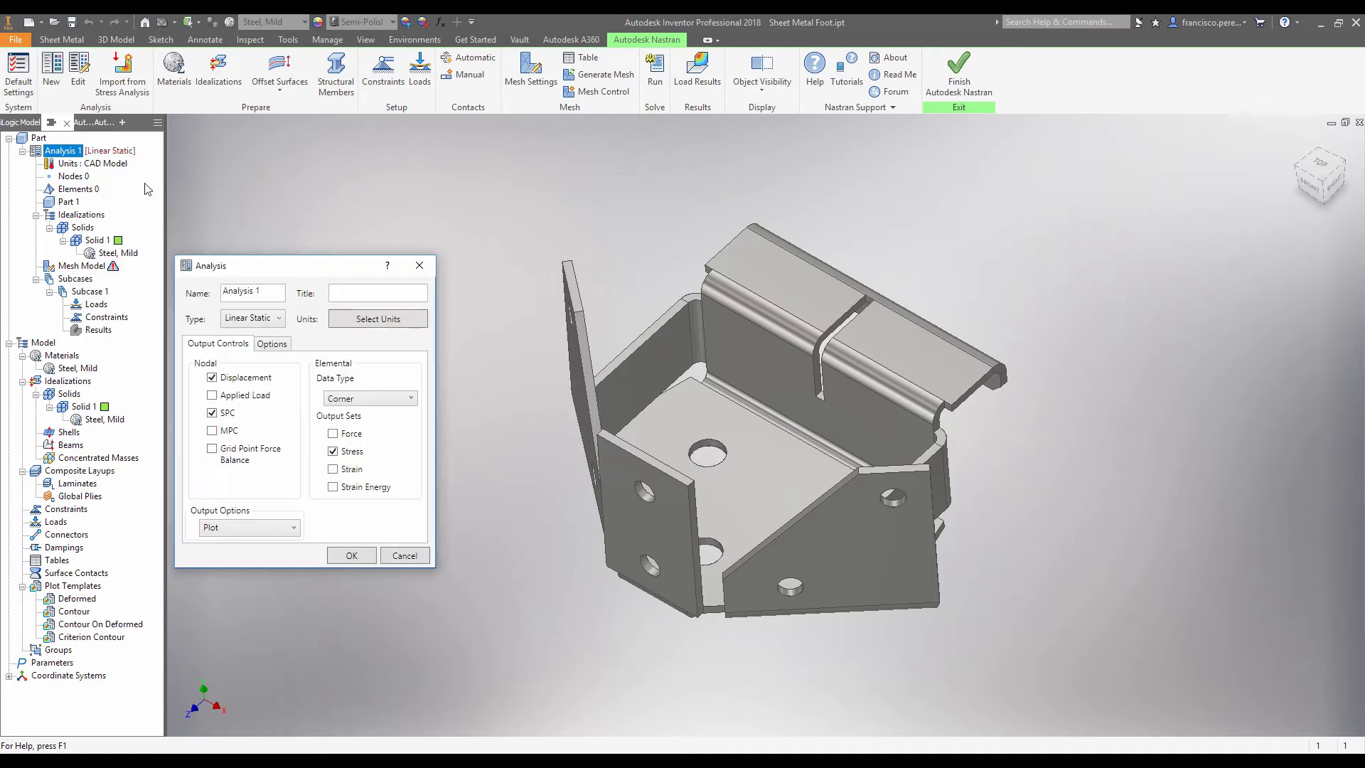
{"action": "left_click", "coordinate": [280, 319]}
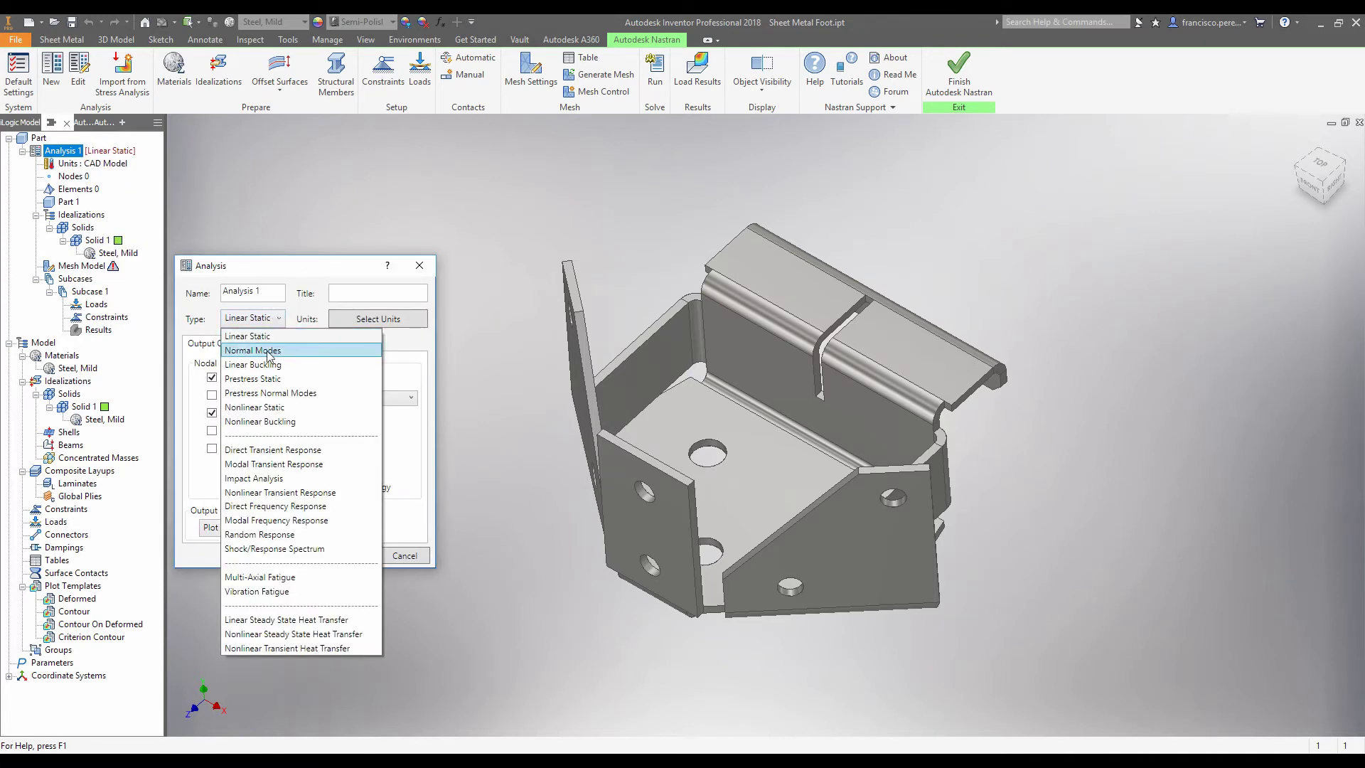
{"action": "left_click", "coordinate": [302, 411]}
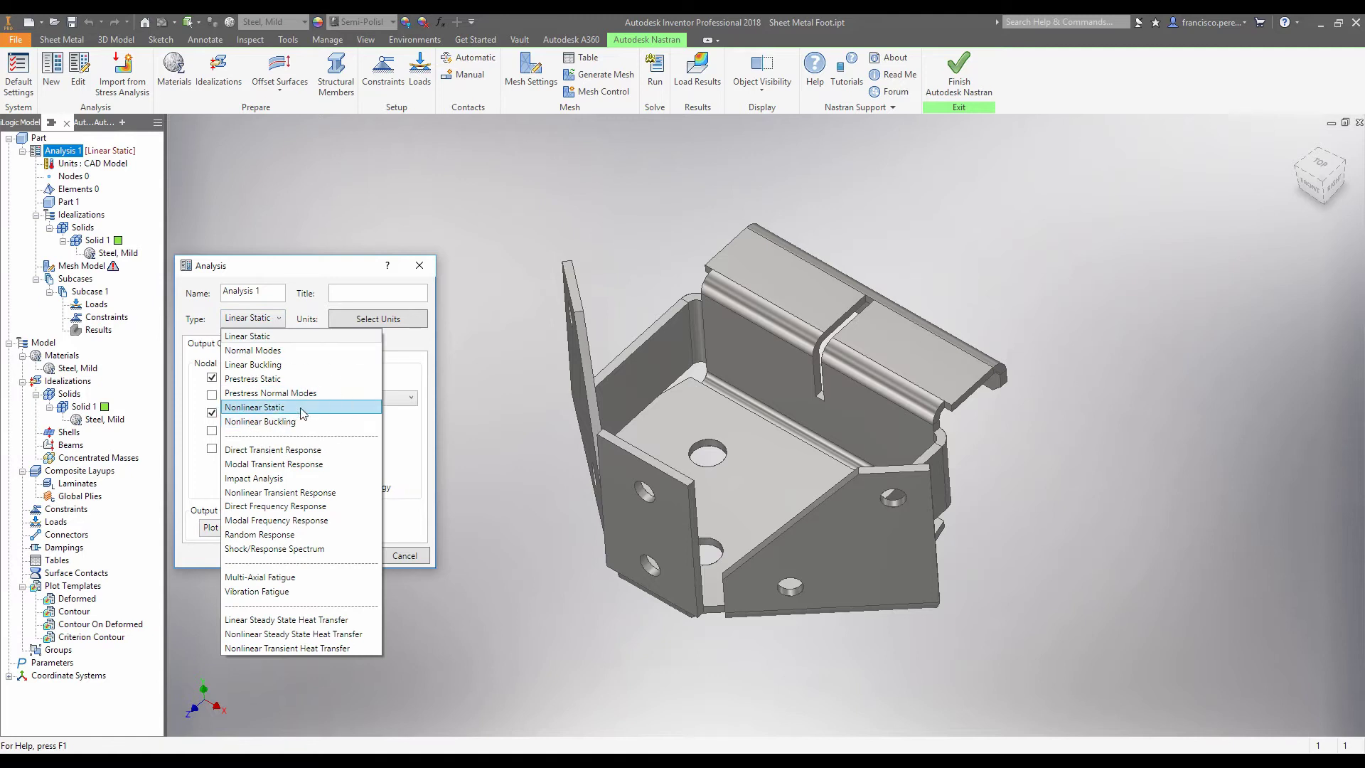
{"action": "left_click", "coordinate": [365, 538]}
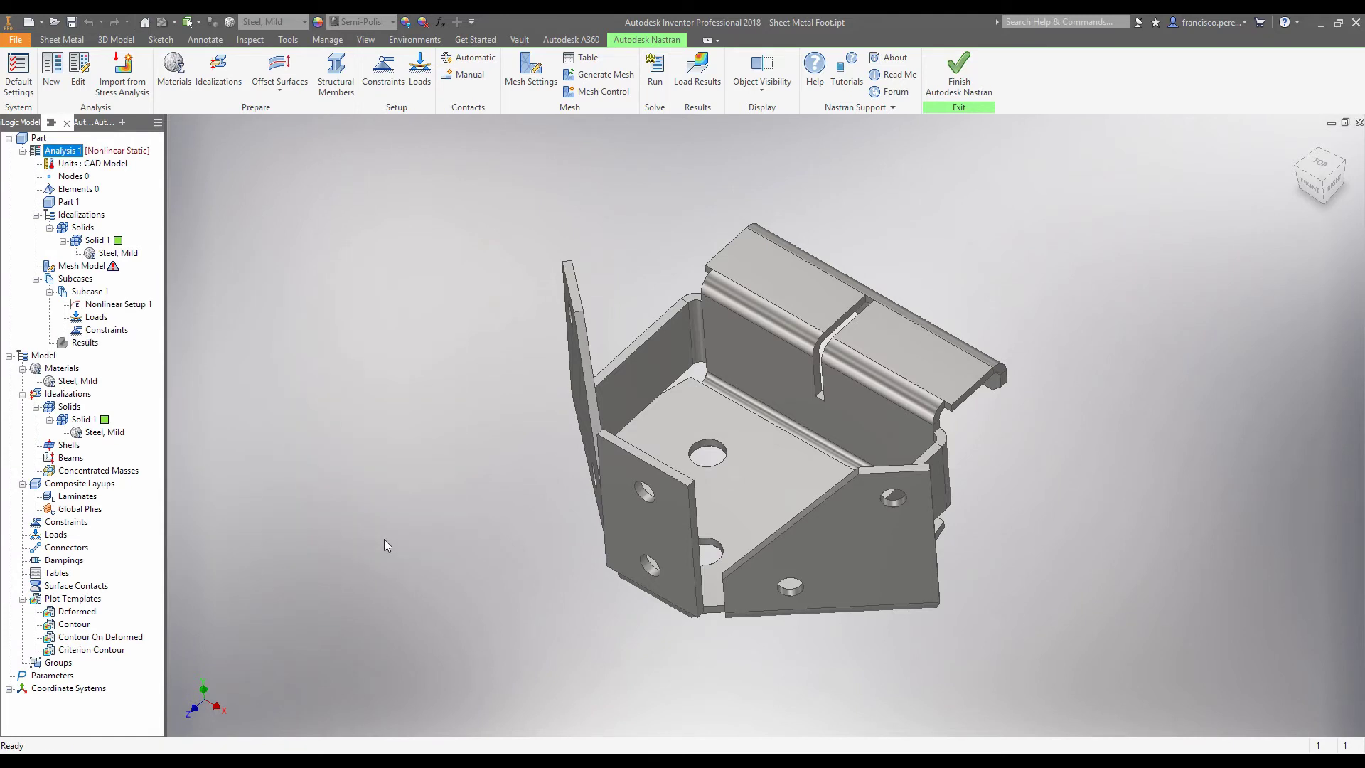
Step: Set Intermediate Output to All in the nonlinear setup of Subcase 1
{"action": "left_click", "coordinate": [148, 305]}
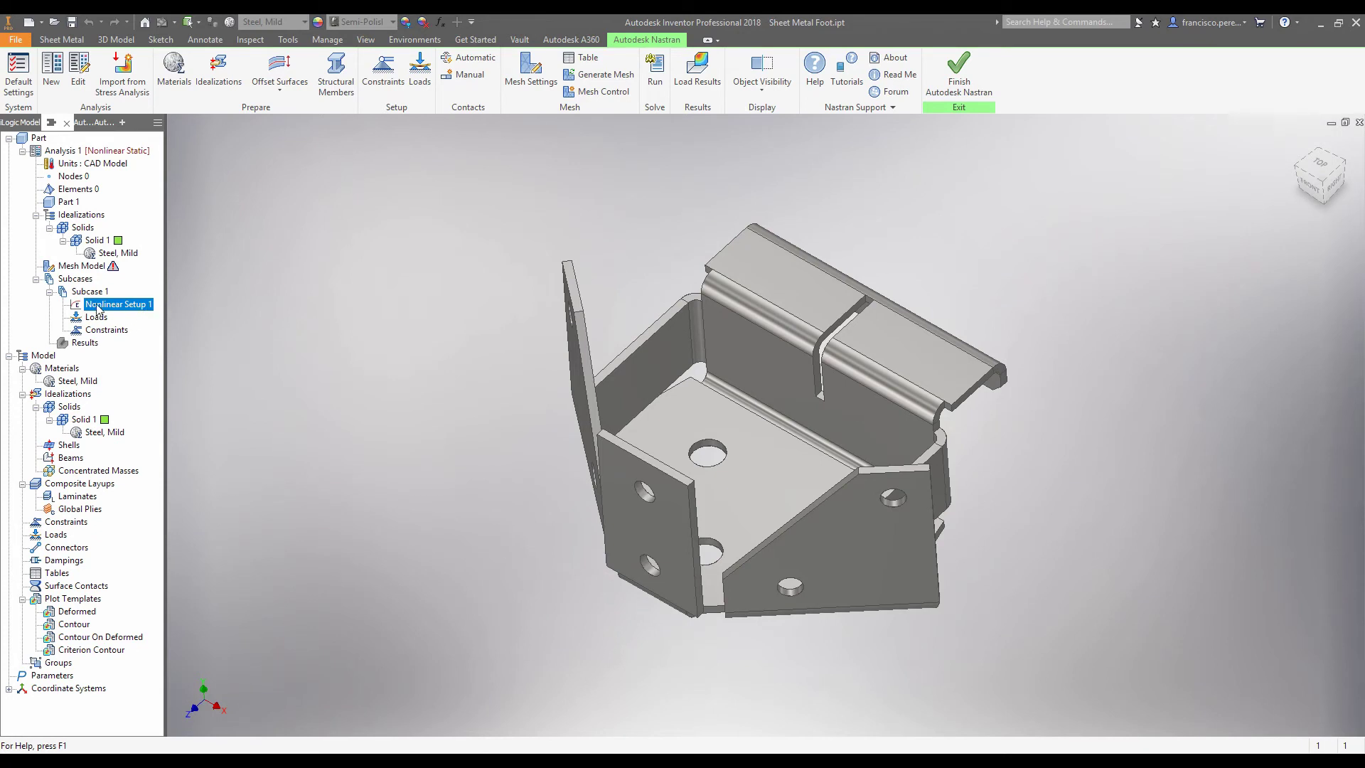
{"action": "right_click", "coordinate": [154, 314]}
{"action": "left_click", "coordinate": [202, 320]}
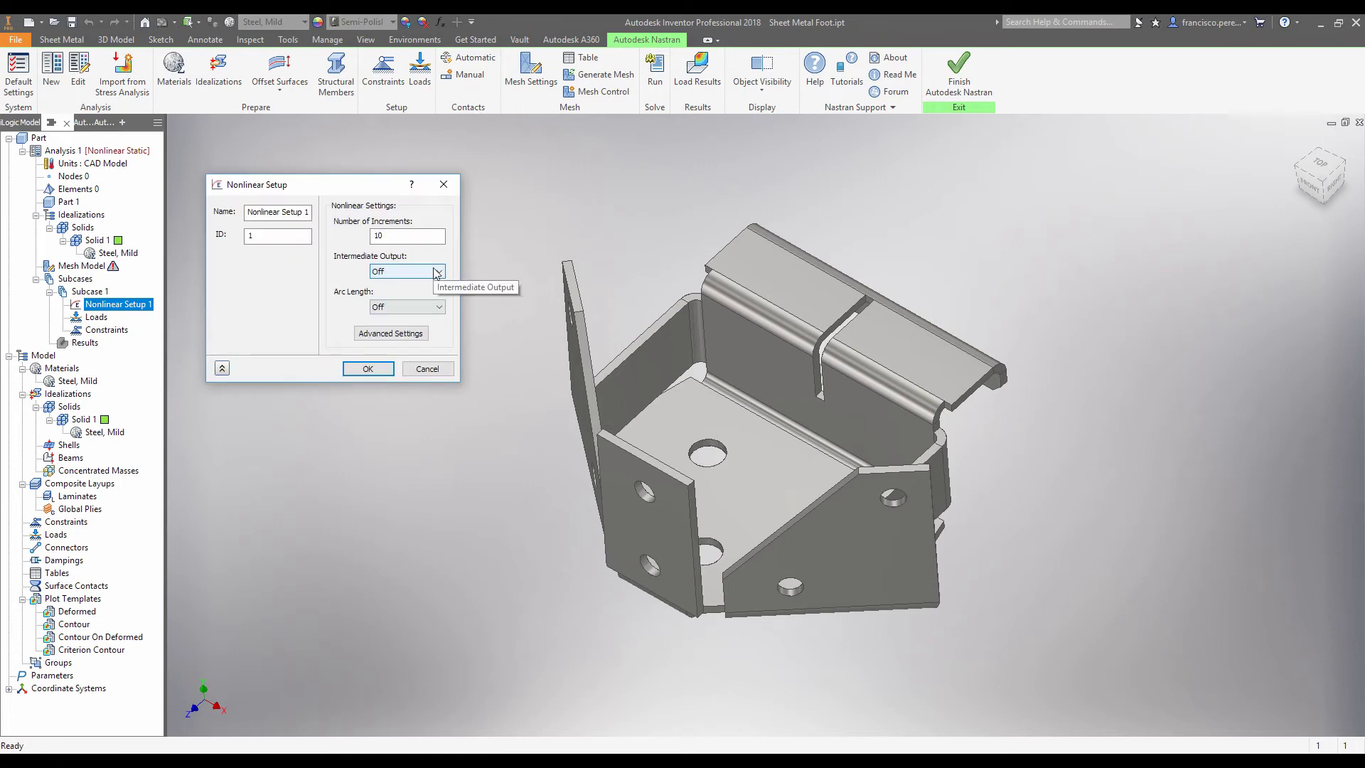
{"action": "left_click", "coordinate": [427, 273]}
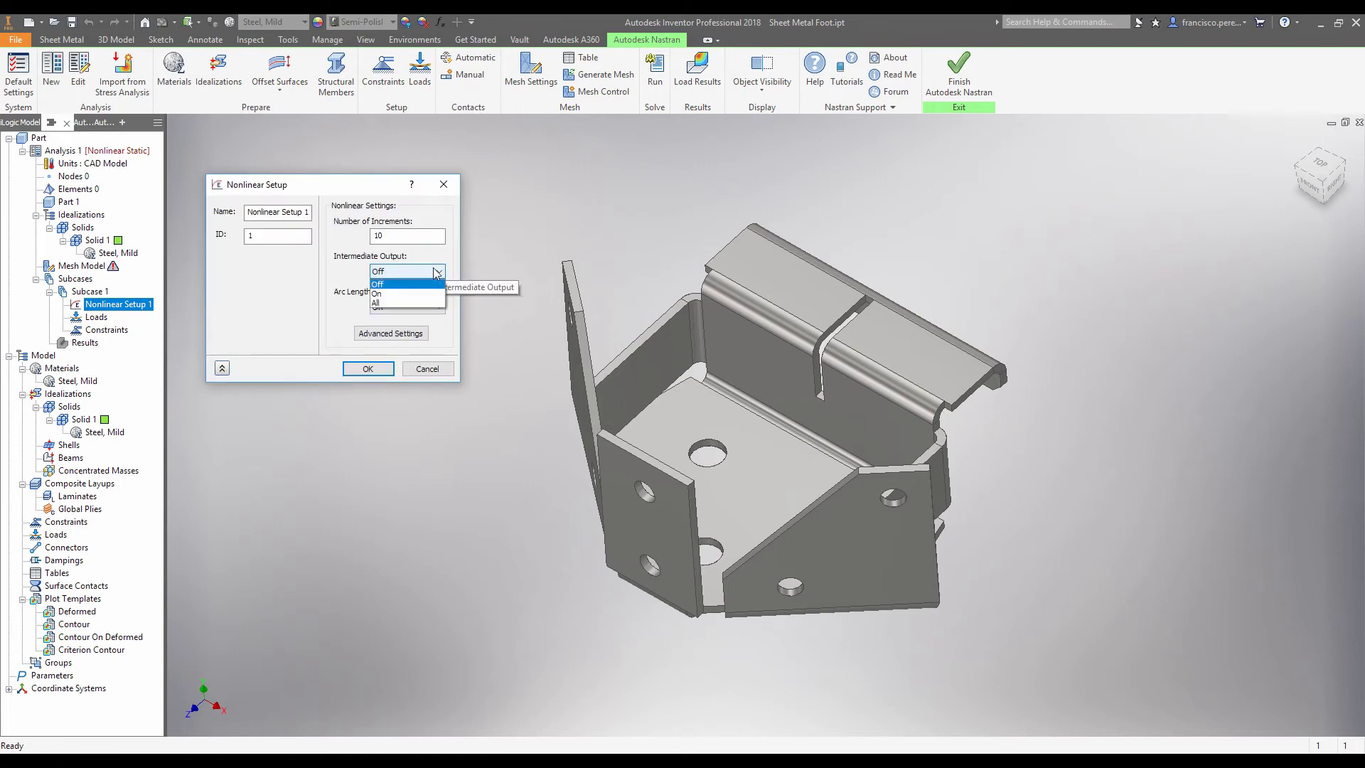
{"action": "left_click", "coordinate": [377, 304]}
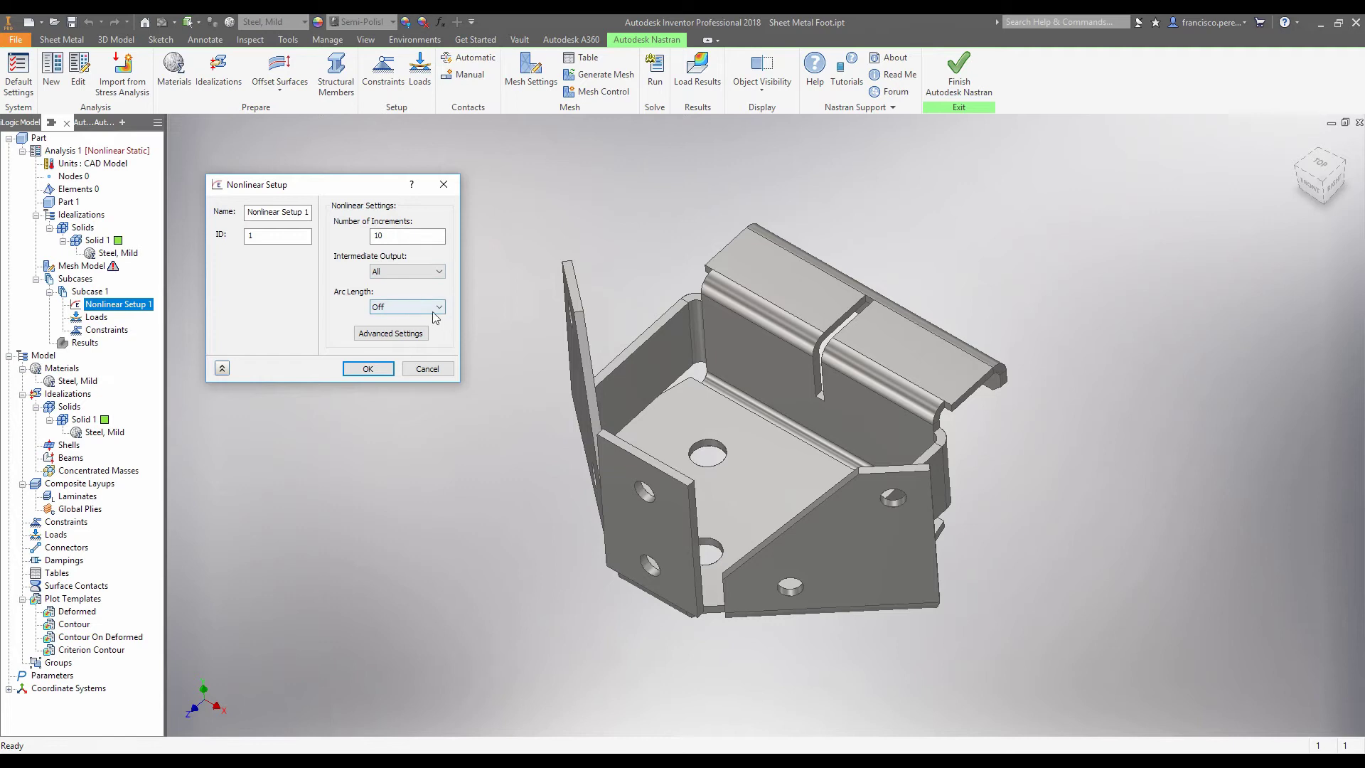
{"action": "left_click", "coordinate": [367, 369]}
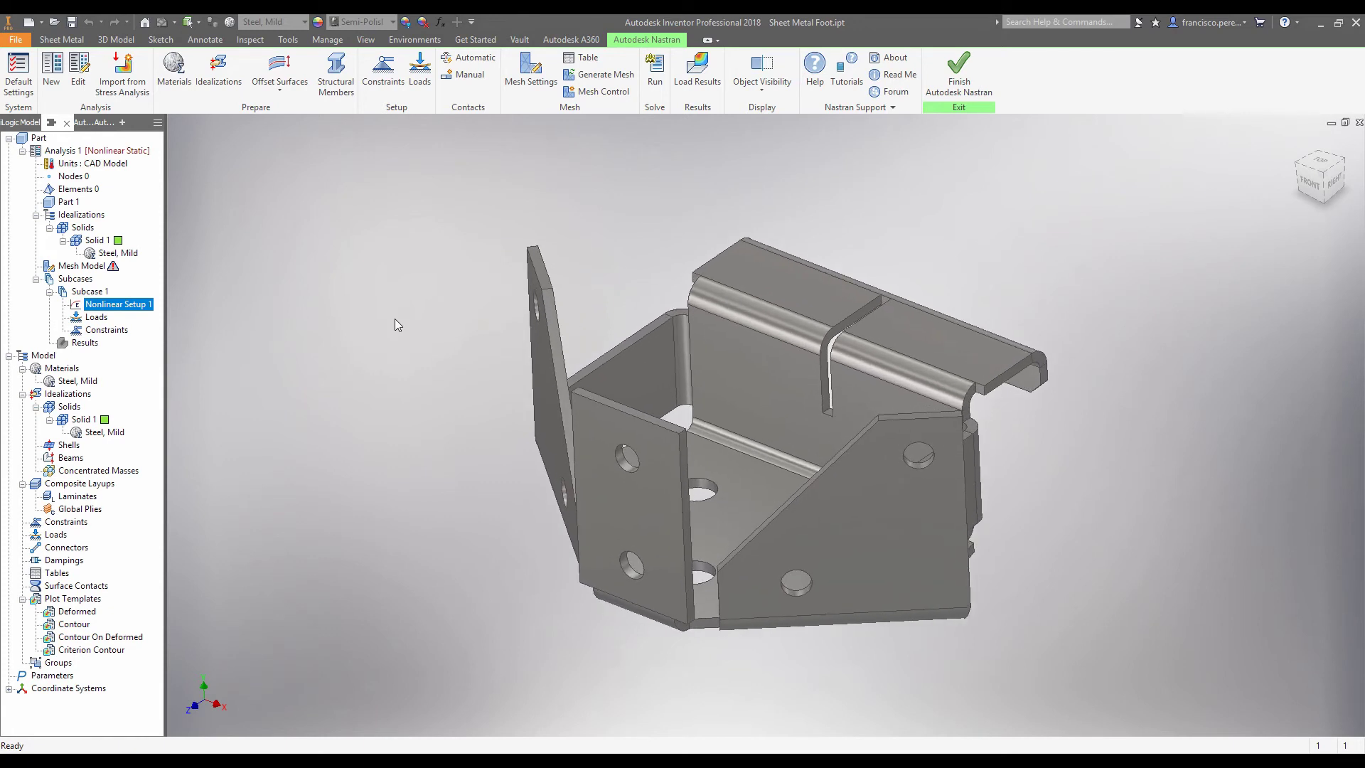
Step: Give the Steel, Mild material of Solid 1 Elasto-Plastic (Bi-Linear) nonlinear material data
{"action": "left_click", "coordinate": [120, 254]}
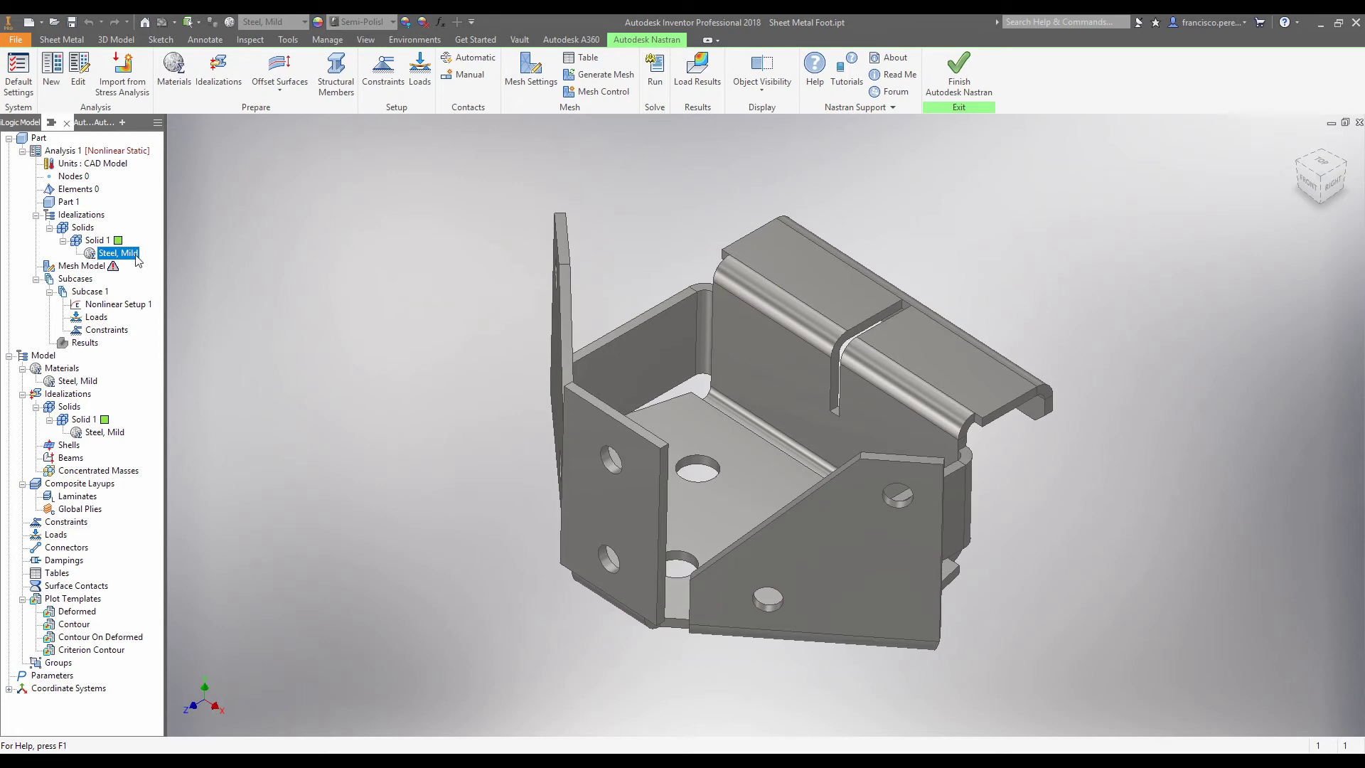
{"action": "right_click", "coordinate": [137, 260]}
{"action": "left_click", "coordinate": [168, 265]}
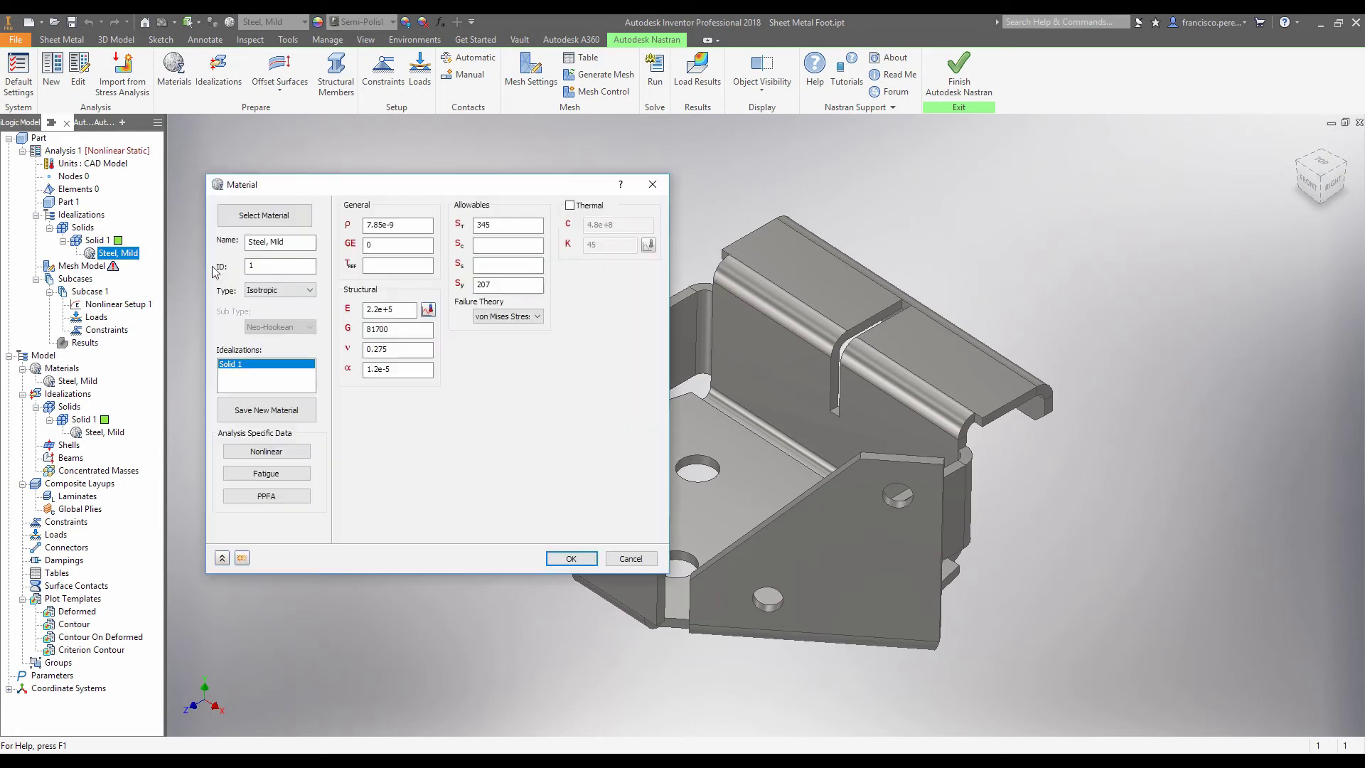
{"action": "left_click", "coordinate": [295, 453]}
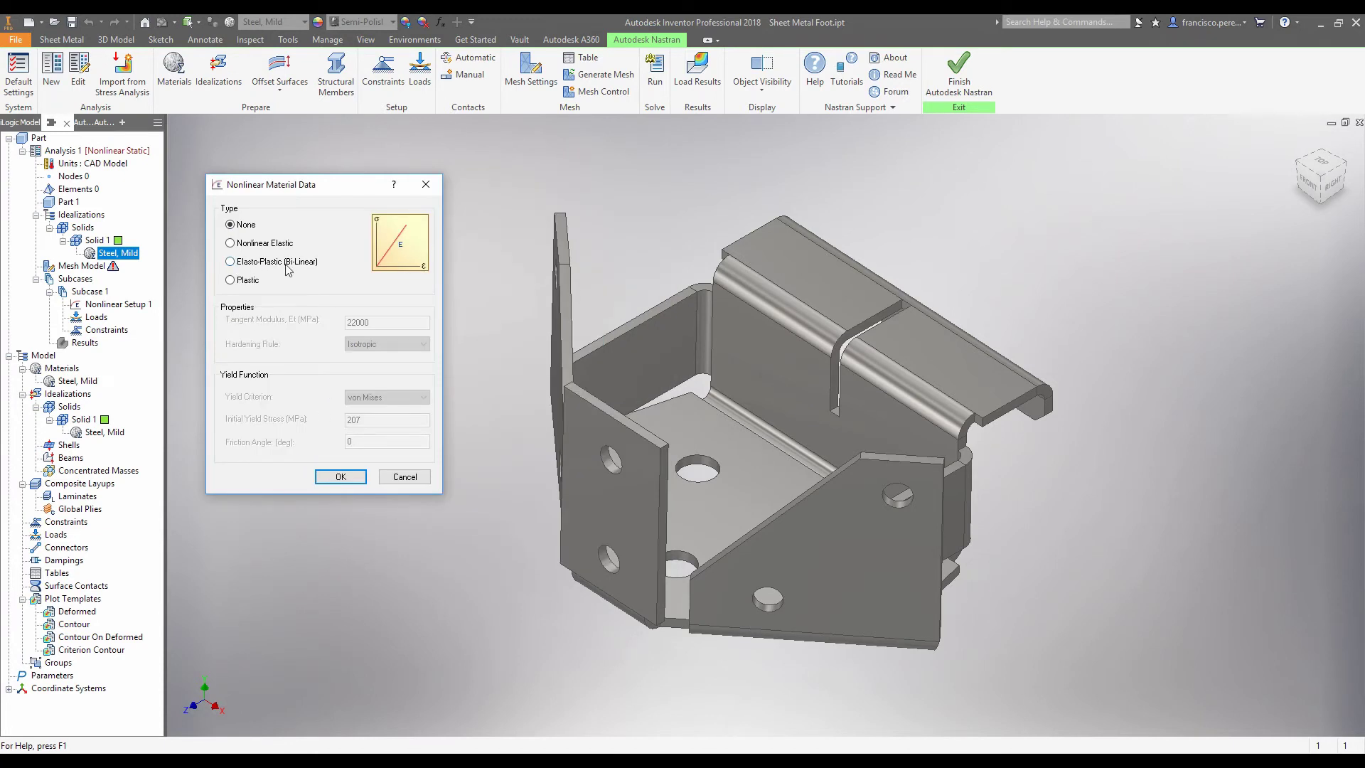
{"action": "left_click", "coordinate": [271, 263]}
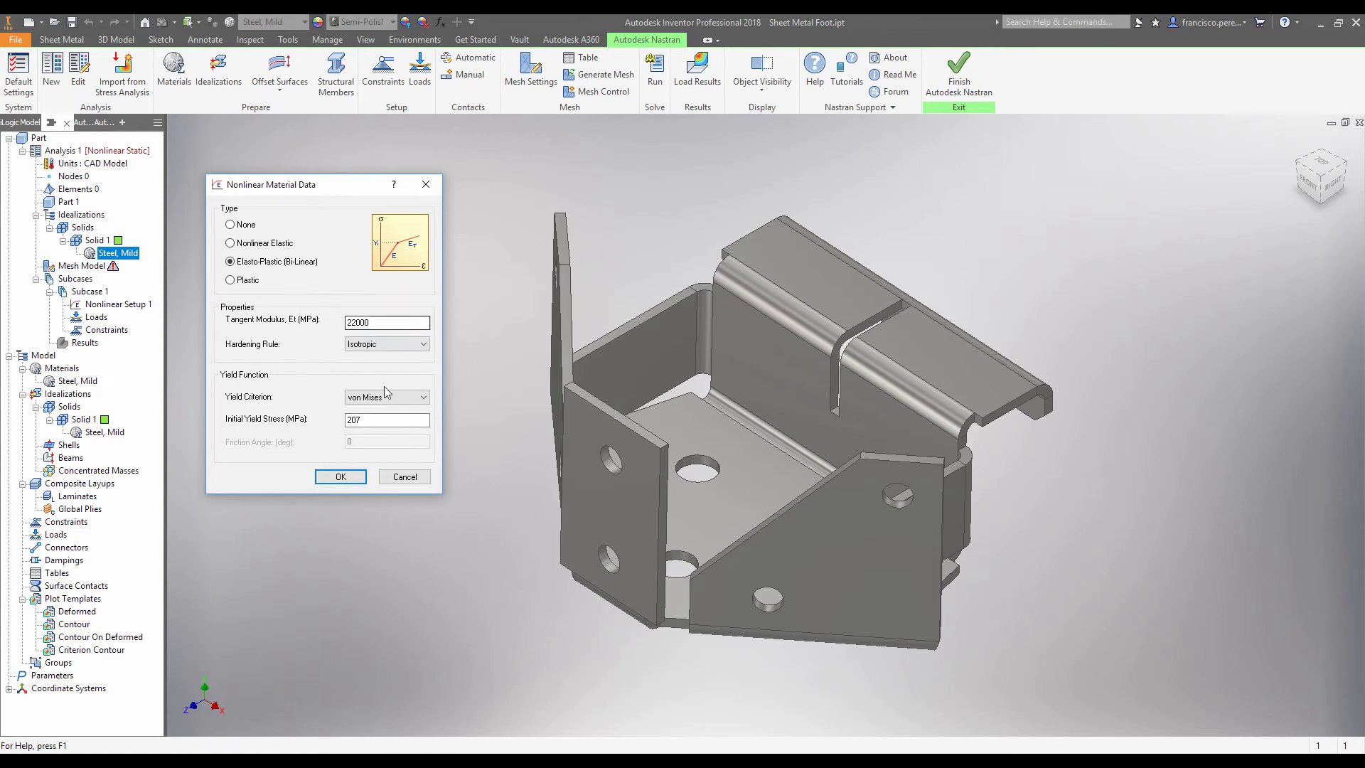
{"action": "left_click", "coordinate": [350, 482]}
{"action": "left_click", "coordinate": [565, 558]}
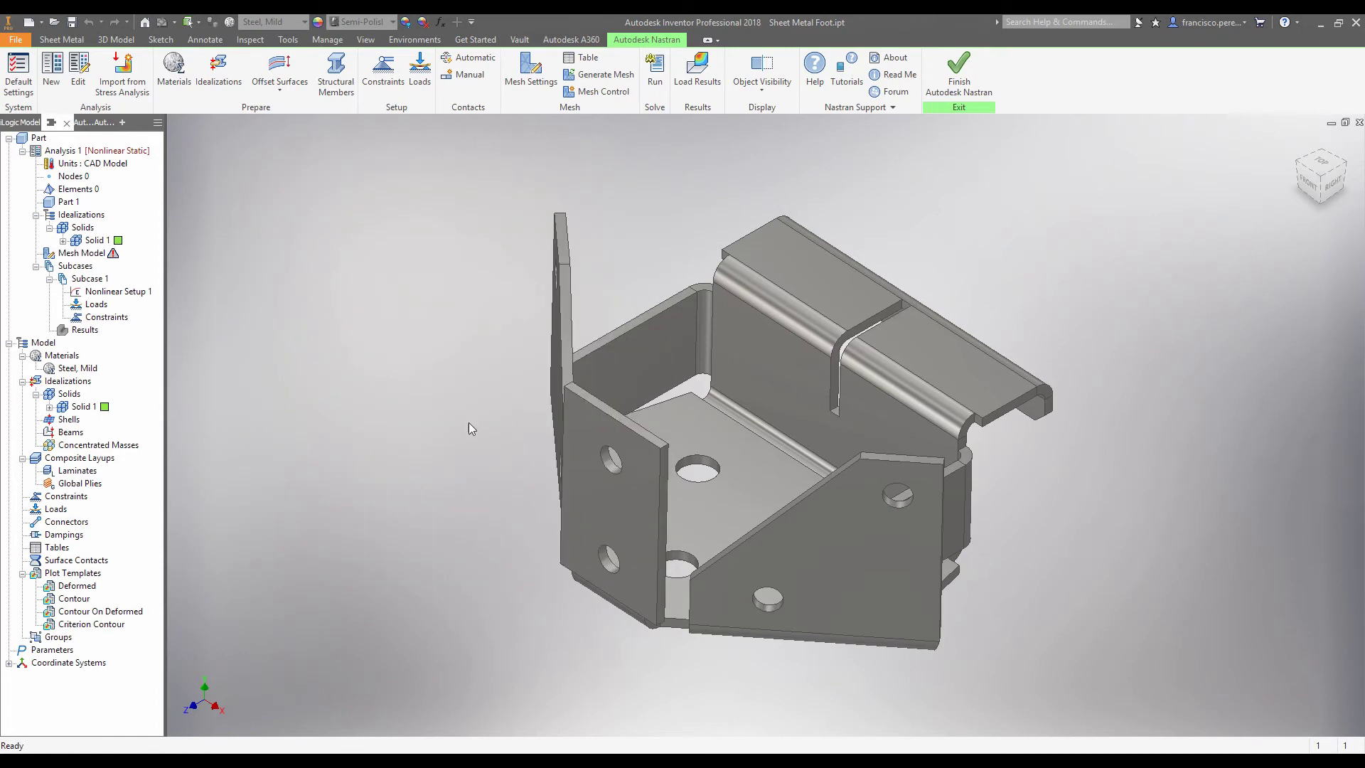
Step: Add a structural constraint on the base plate's underside face, fixing all translations and rotations
{"action": "middle_click_drag", "start_coordinate": [463, 438], "coordinate": [396, 114], "text": "shift"}
{"action": "left_click", "coordinate": [383, 70]}
{"action": "left_click", "coordinate": [725, 455]}
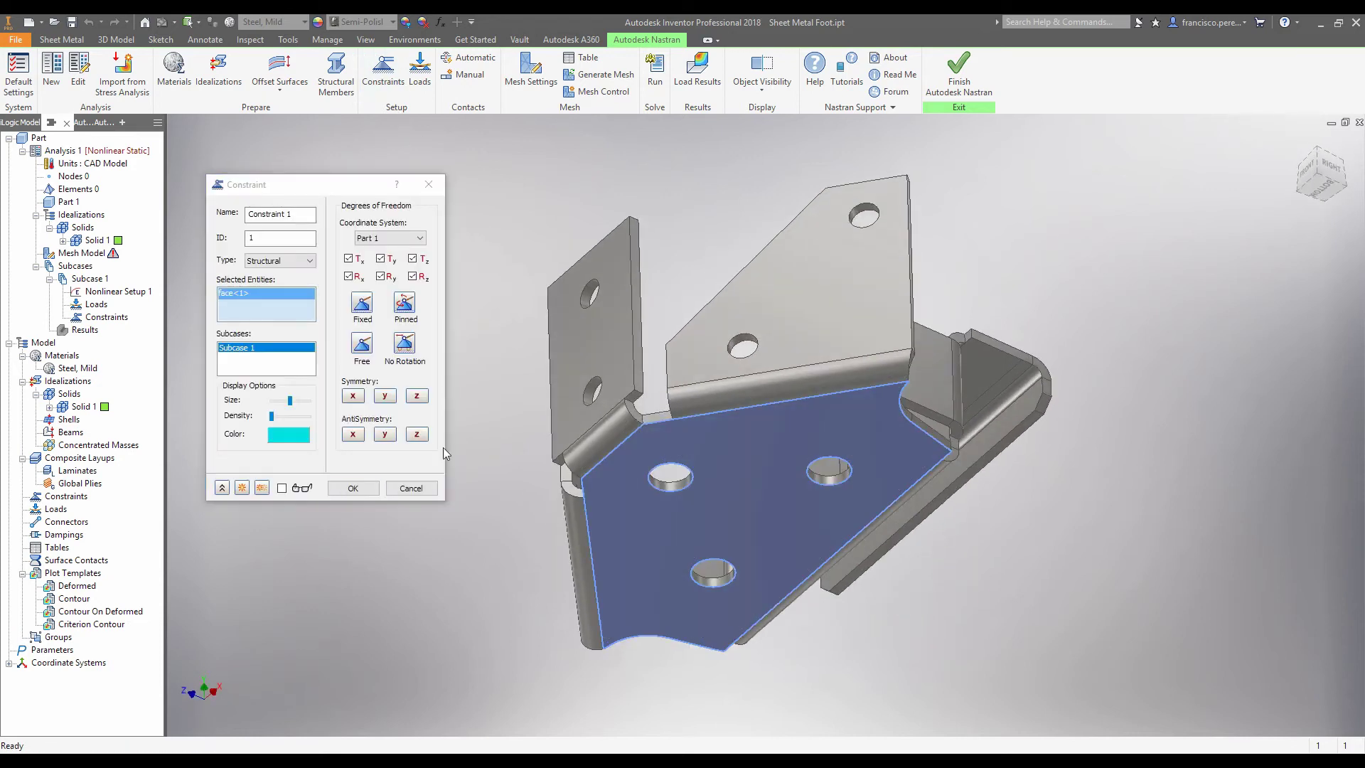
{"action": "left_click", "coordinate": [352, 487]}
Step: Define a Force load with direction Normal To Surface on the two narrow strip faces under the upper flange
{"action": "middle_click_drag", "start_coordinate": [683, 398], "coordinate": [715, 214], "text": "shift"}
{"action": "left_click", "coordinate": [420, 70]}
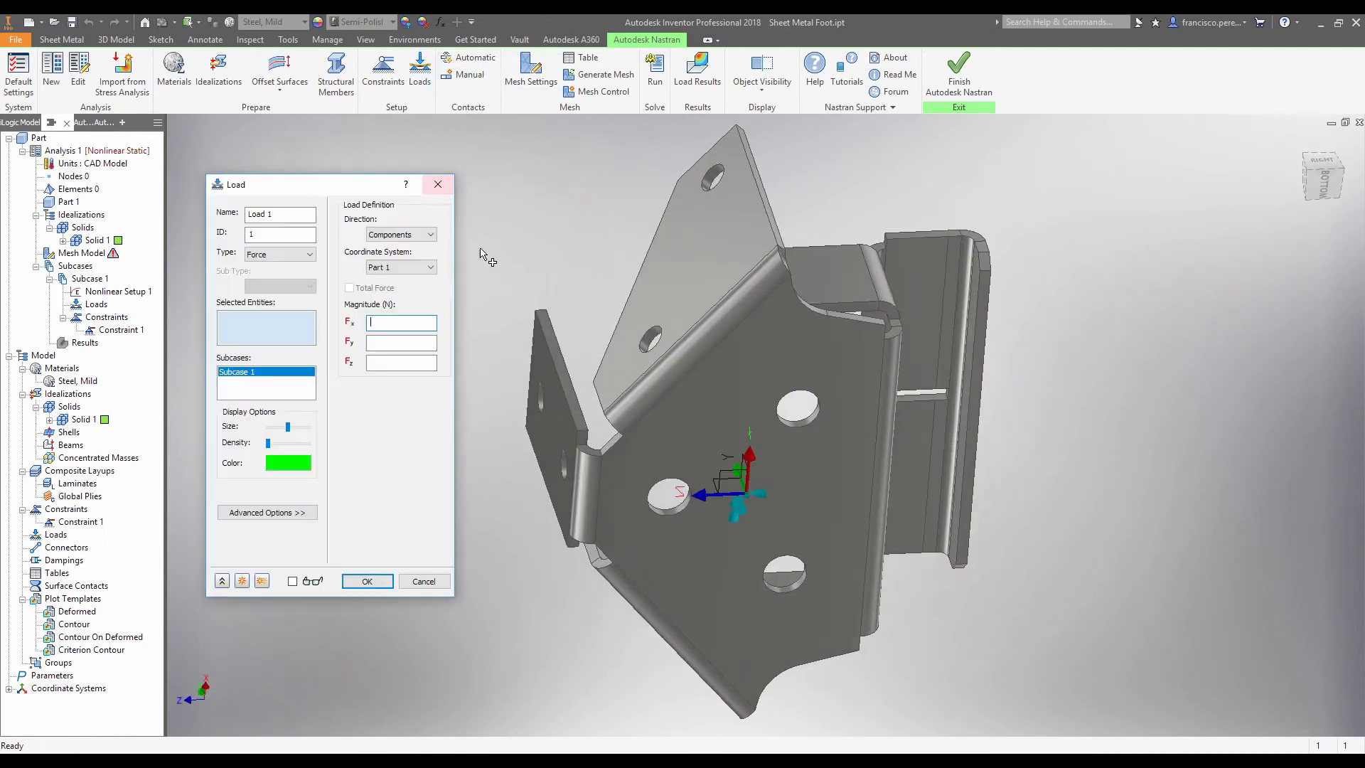
{"action": "left_click", "coordinate": [419, 234]}
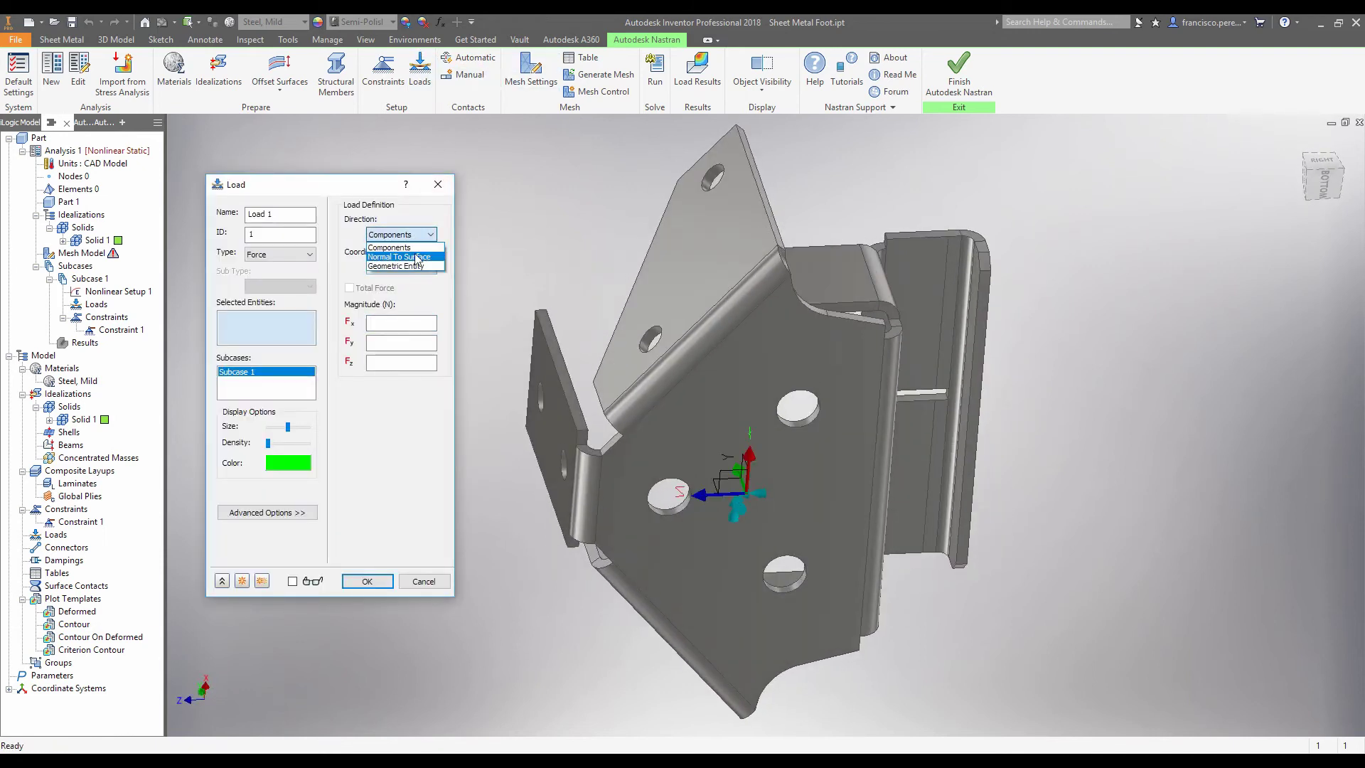
{"action": "left_click", "coordinate": [423, 257]}
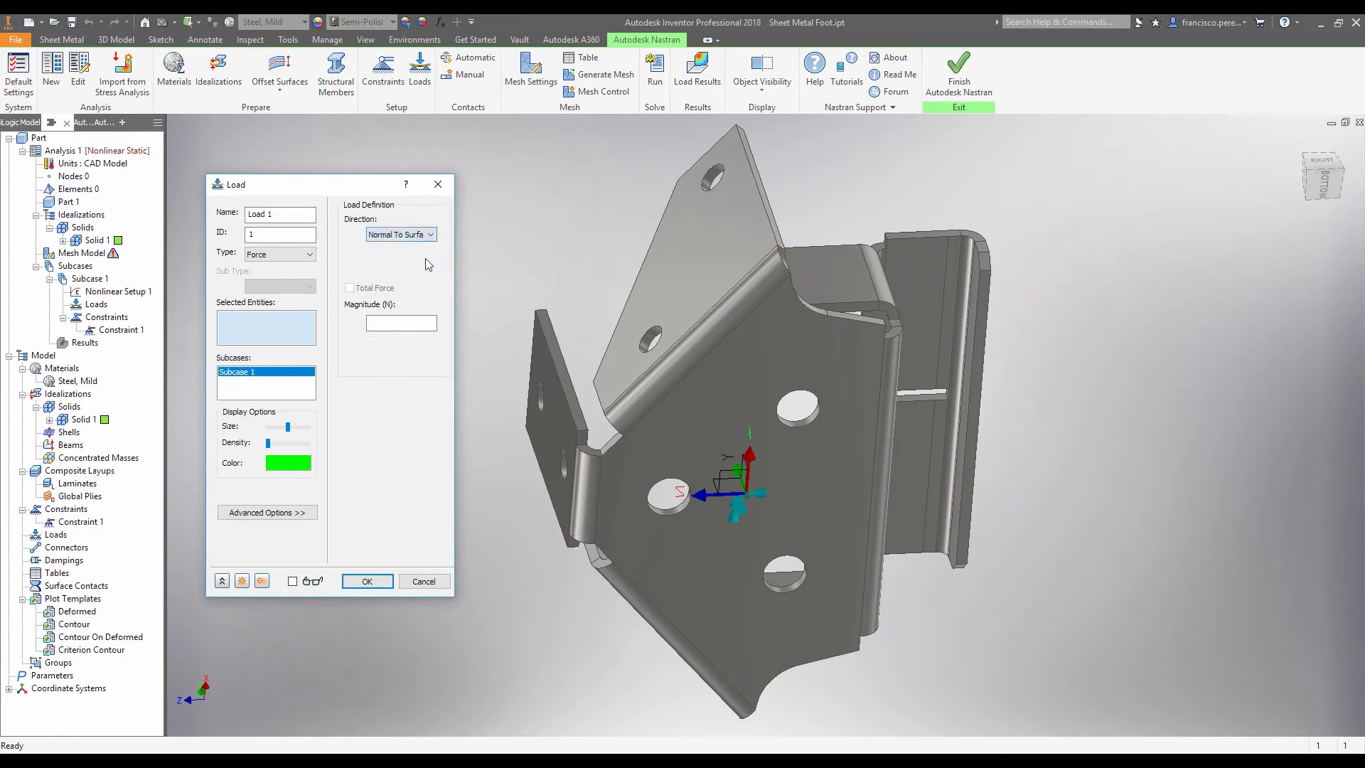
{"action": "left_click", "coordinate": [953, 310]}
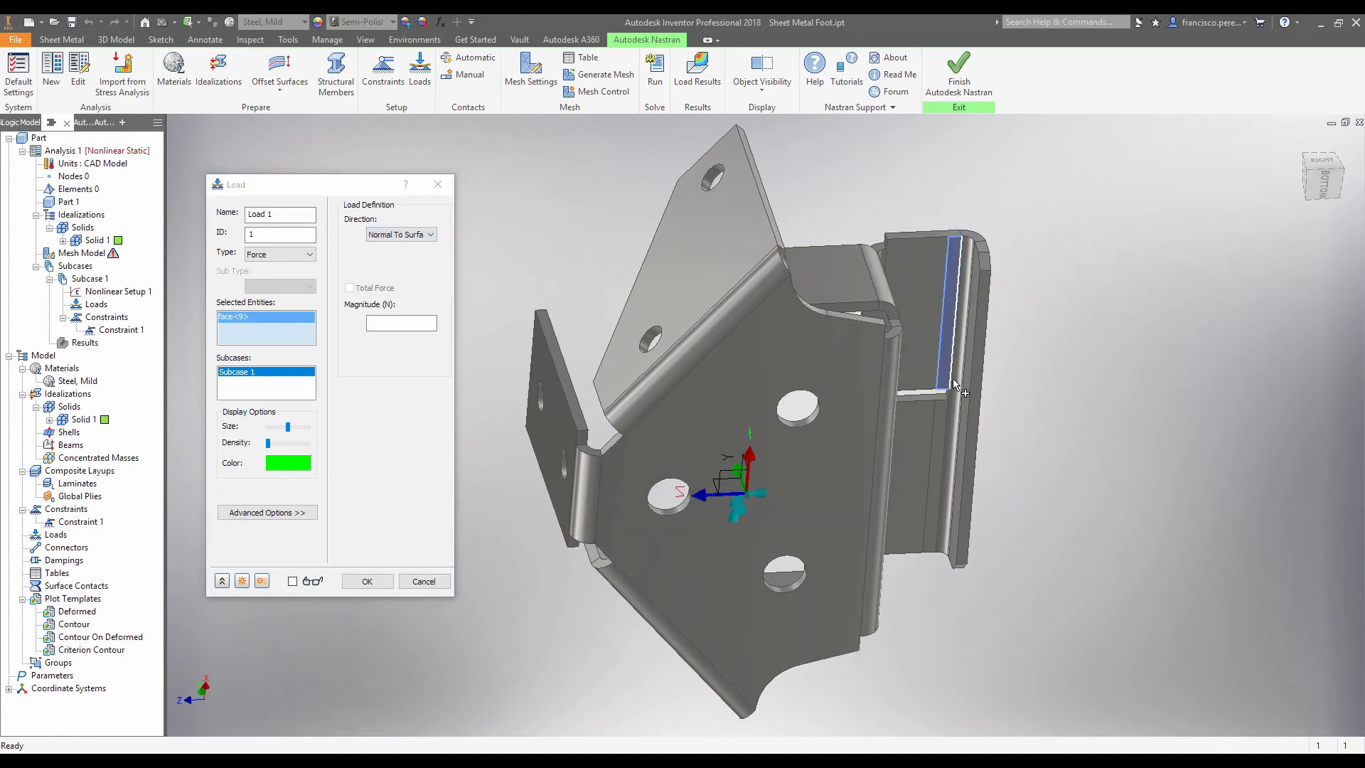
{"action": "left_click", "coordinate": [942, 420]}
Step: Set the load to a total force of -10000 N, preview its direction and create it
{"action": "left_click", "coordinate": [421, 319]}
{"action": "left_click", "coordinate": [420, 321]}
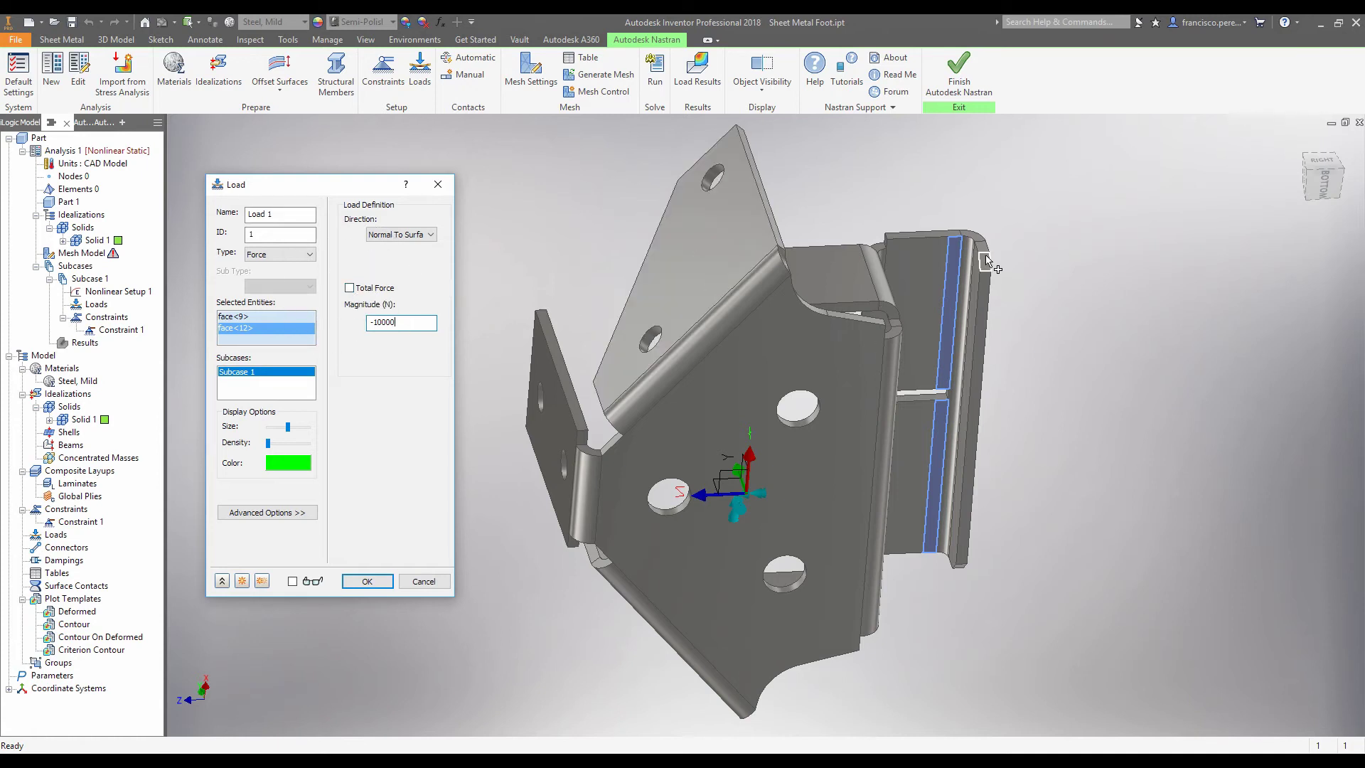
{"action": "left_click", "coordinate": [358, 289]}
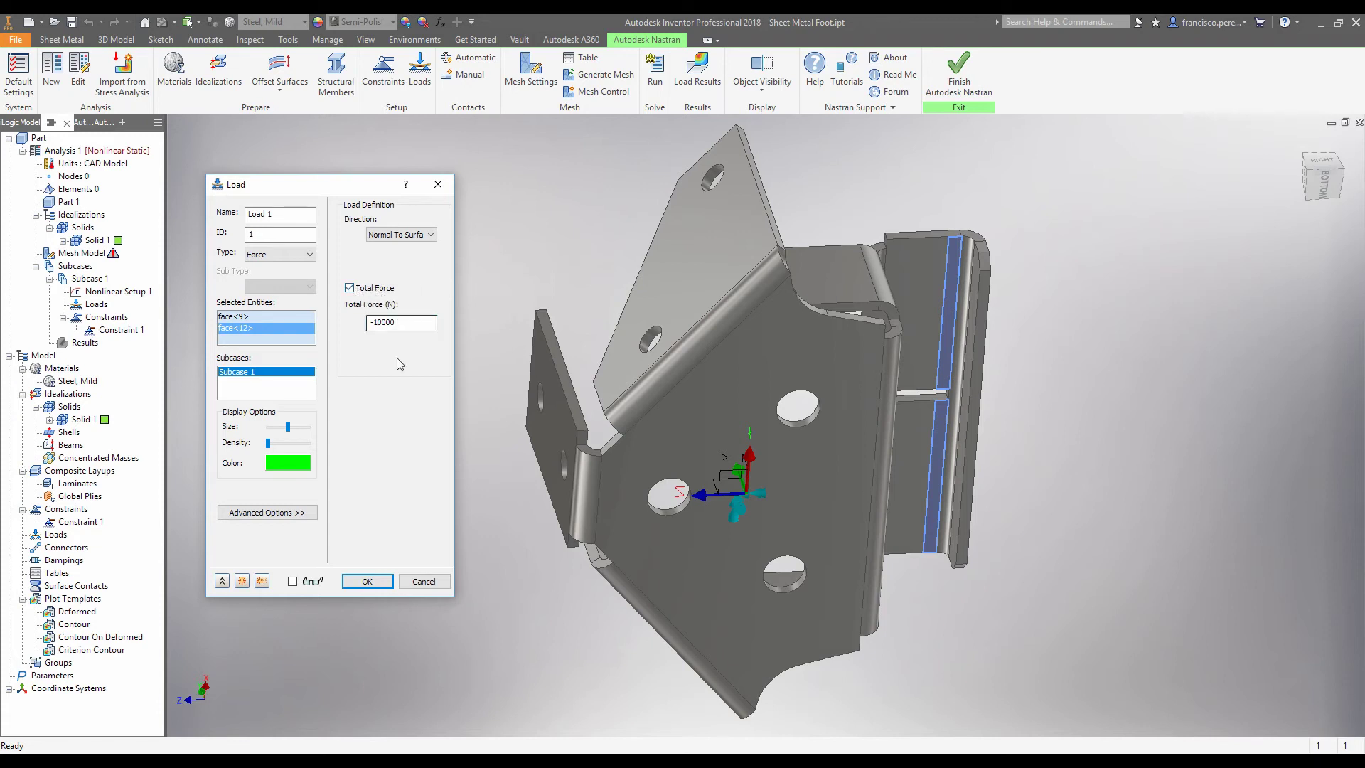
{"action": "left_click", "coordinate": [299, 582]}
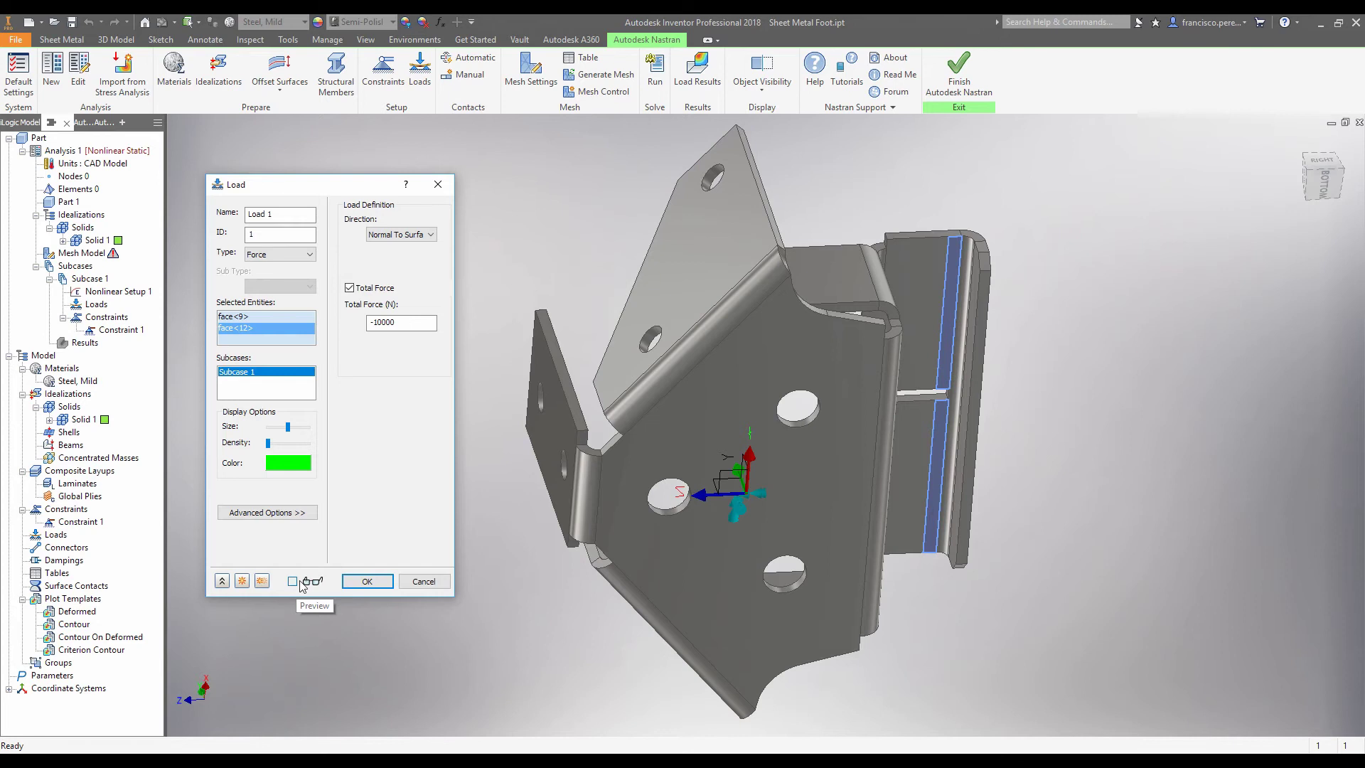
{"action": "middle_click_drag", "start_coordinate": [954, 197], "coordinate": [975, 219], "text": "shift"}
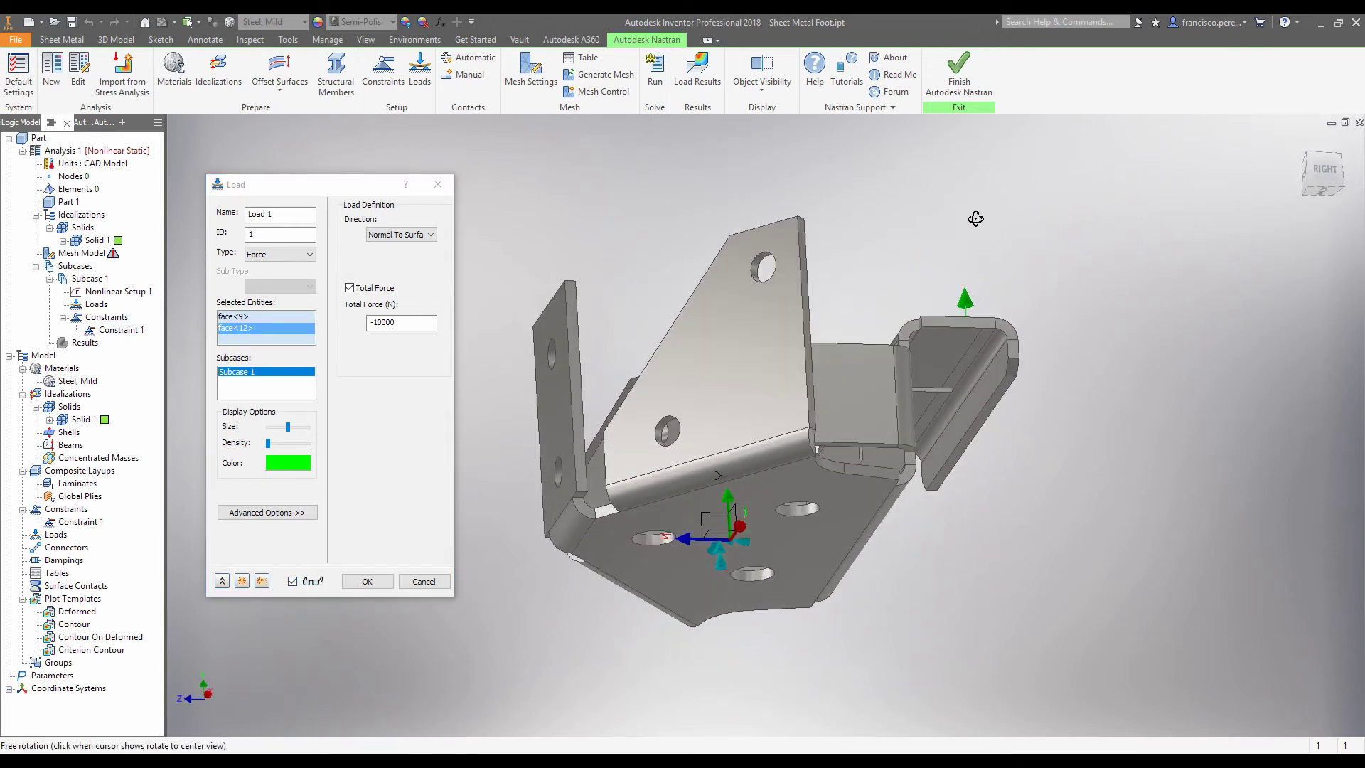
{"action": "left_click", "coordinate": [367, 582]}
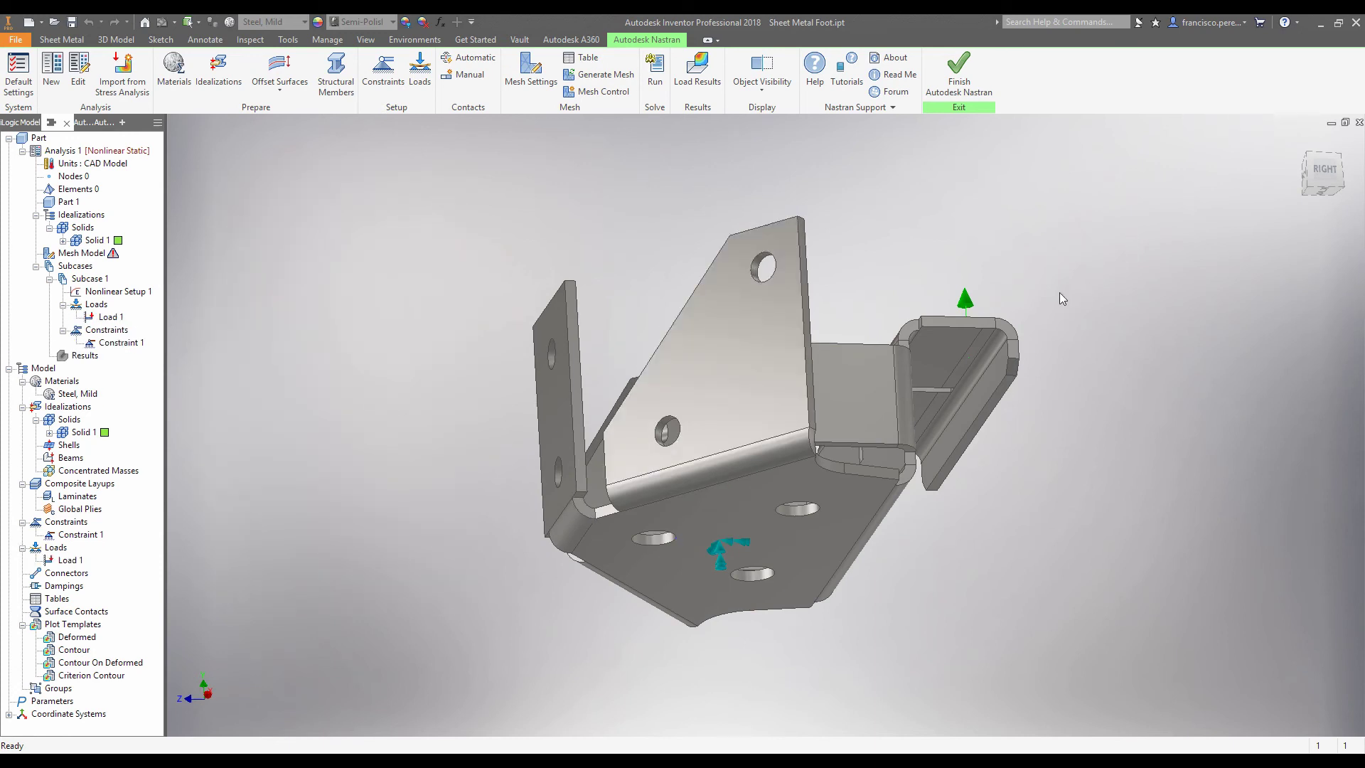
Step: Check the direction of the load arrows on the upper flange and generate the part's mesh
{"action": "middle_click_drag", "start_coordinate": [1064, 293], "coordinate": [1051, 275], "text": "shift"}
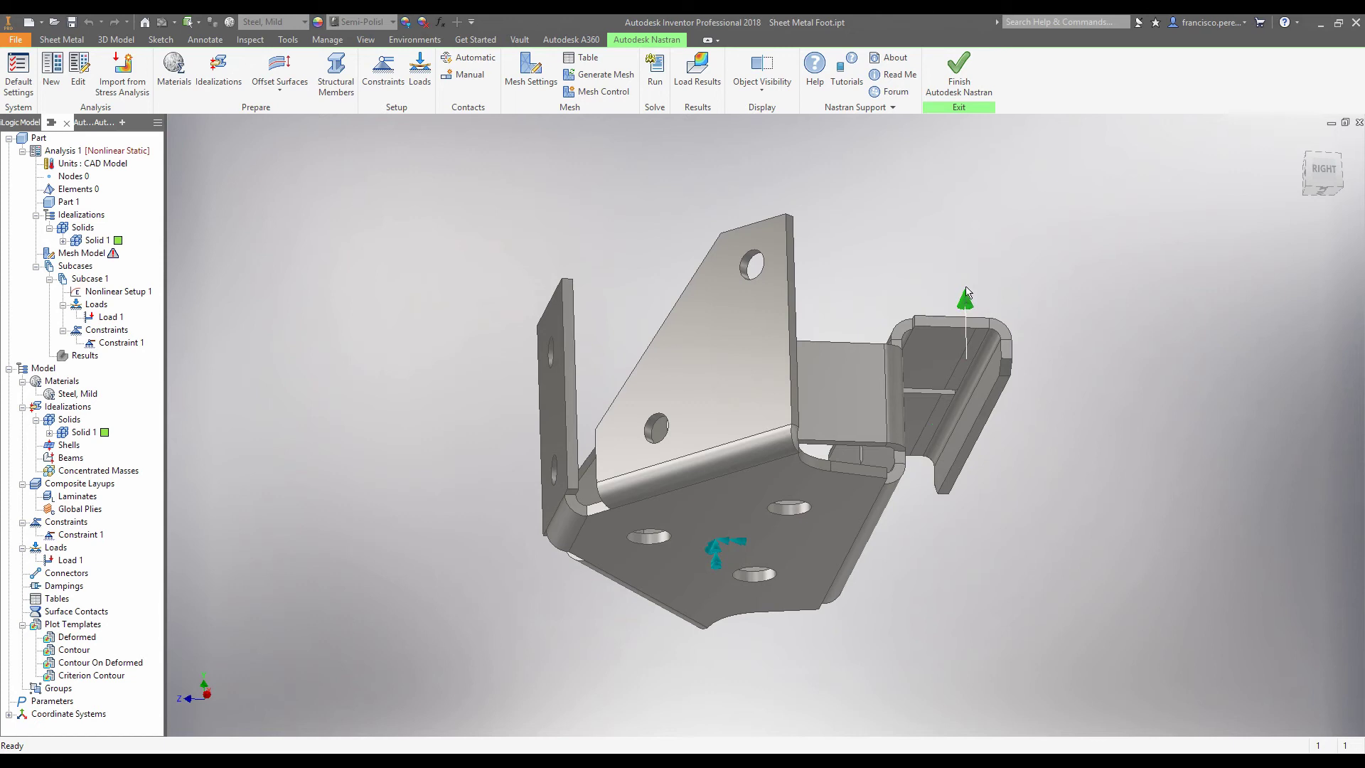
{"action": "middle_click_drag", "start_coordinate": [981, 237], "coordinate": [957, 269], "text": "shift"}
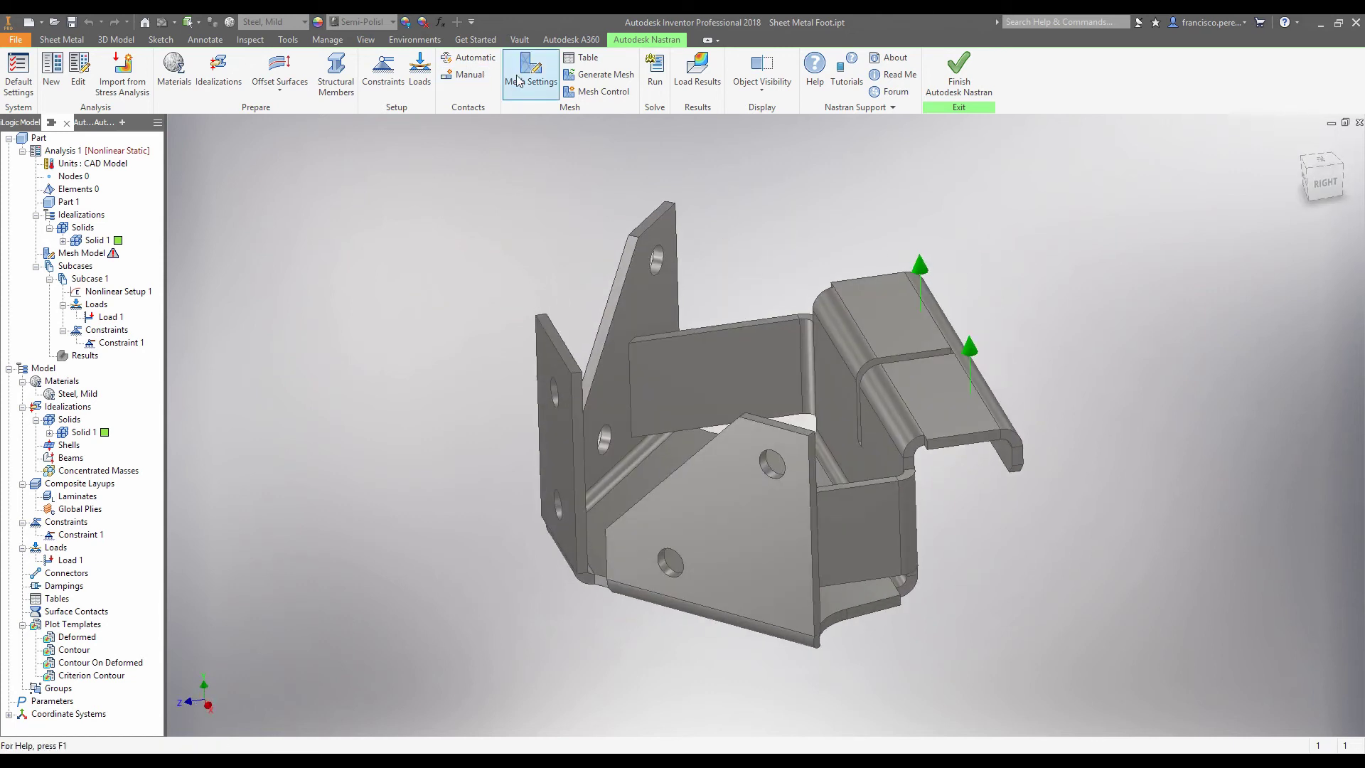
{"action": "left_click", "coordinate": [617, 80]}
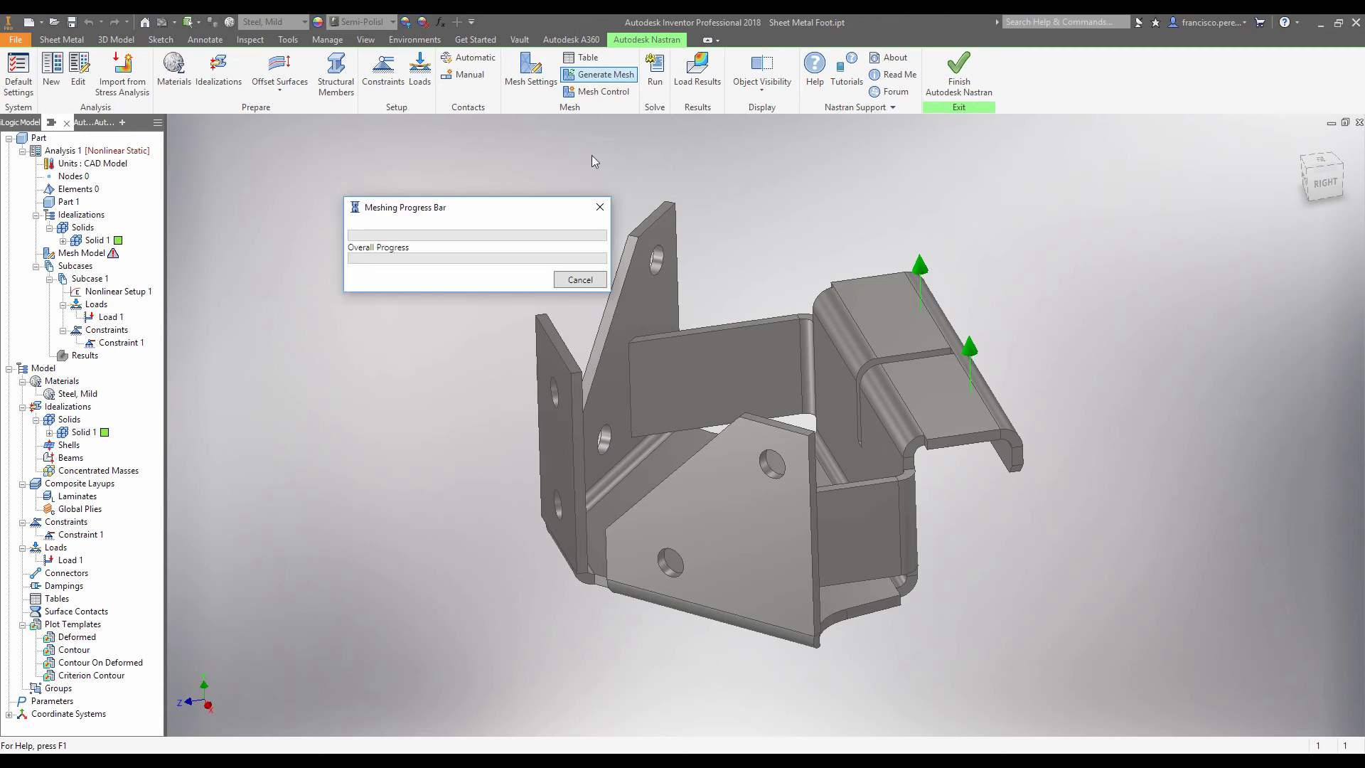
Step: Run the nonlinear static analysis on the meshed part and dismiss the completion notice
{"action": "middle_click_drag", "start_coordinate": [513, 211], "coordinate": [546, 211], "text": "shift"}
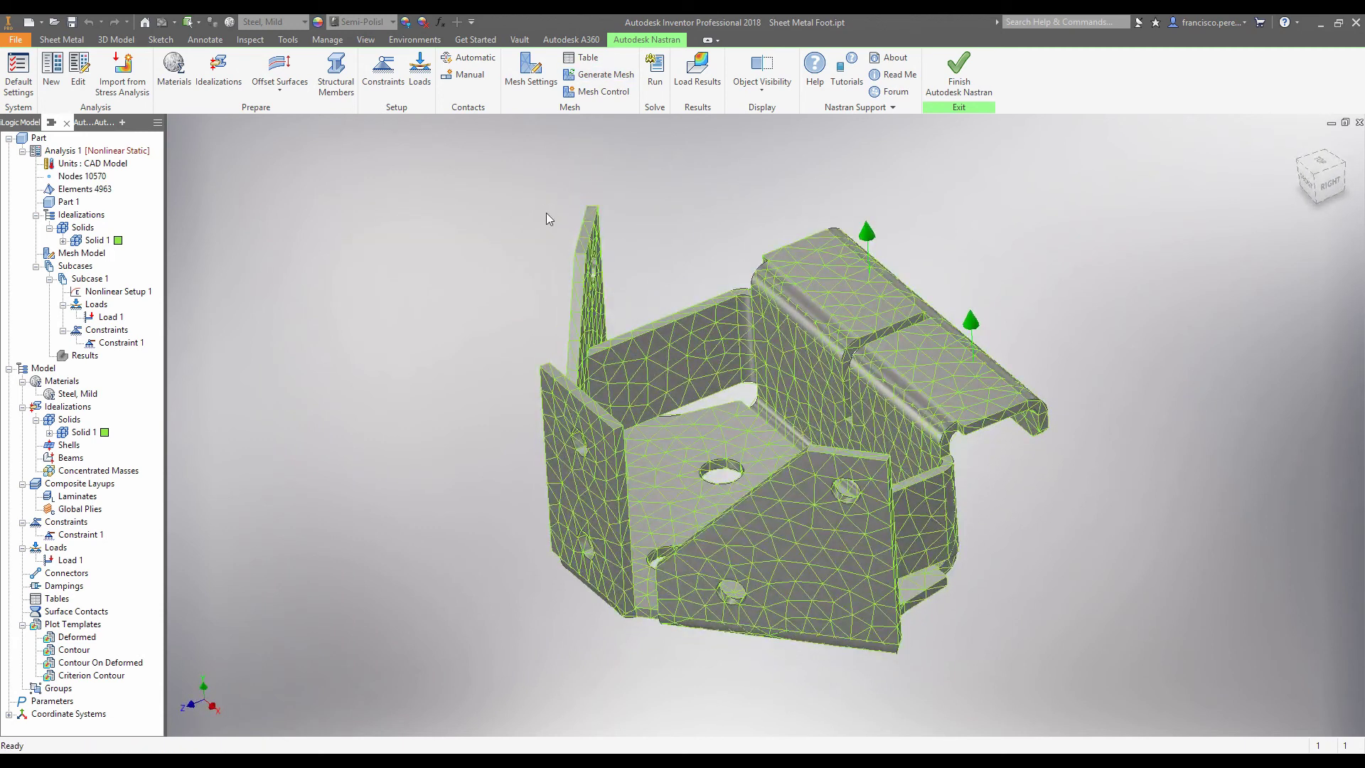
{"action": "left_click", "coordinate": [666, 98]}
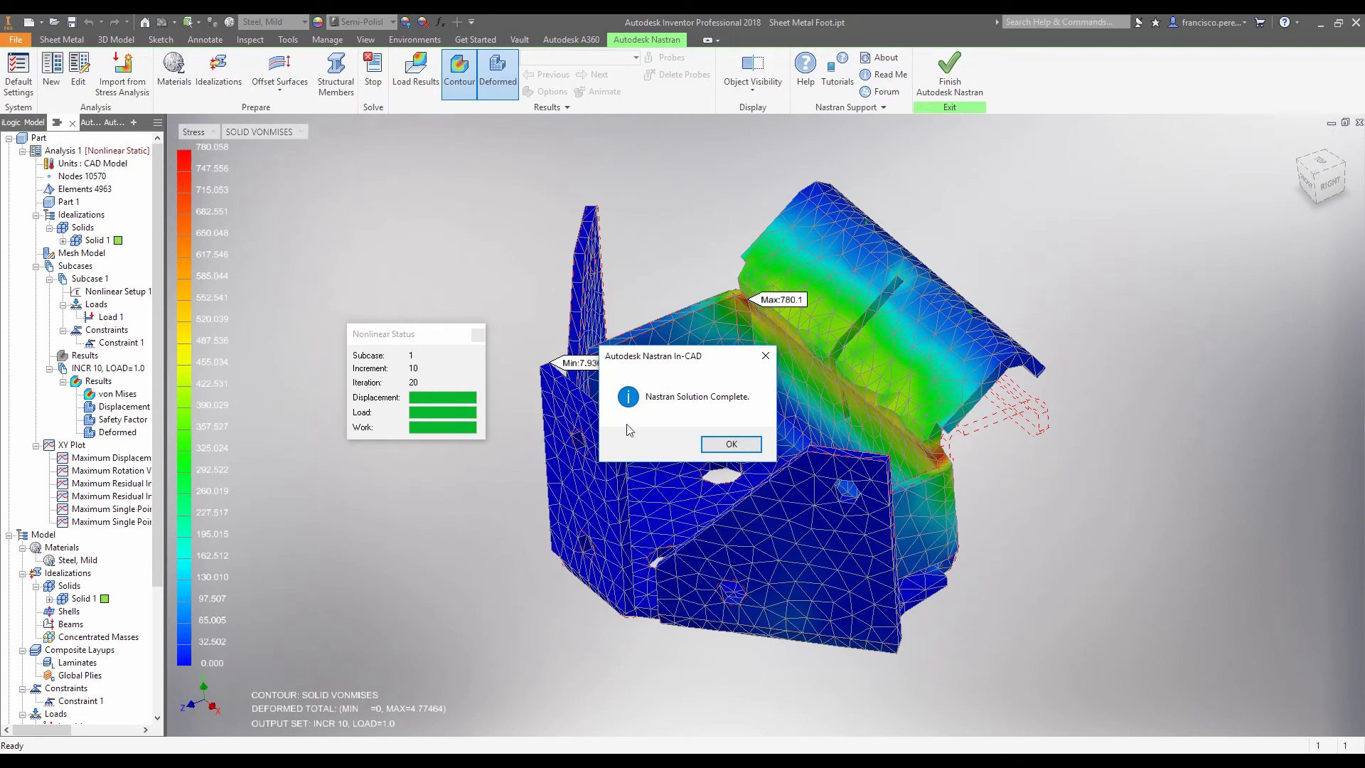
{"action": "left_click", "coordinate": [731, 444]}
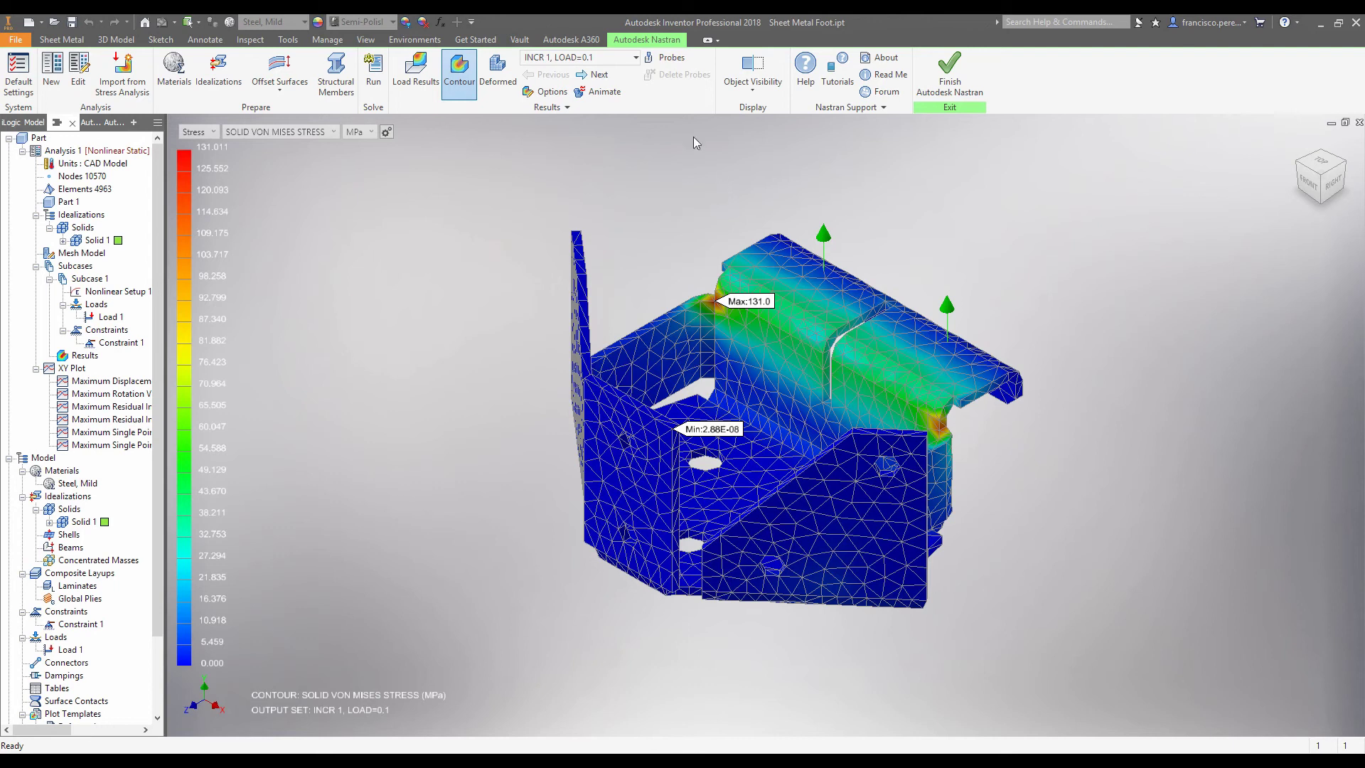
Step: Display the von Mises stress results for INCR 10, LOAD=1.0 and inspect the maximum stress at the flange bend
{"action": "left_click", "coordinate": [630, 59]}
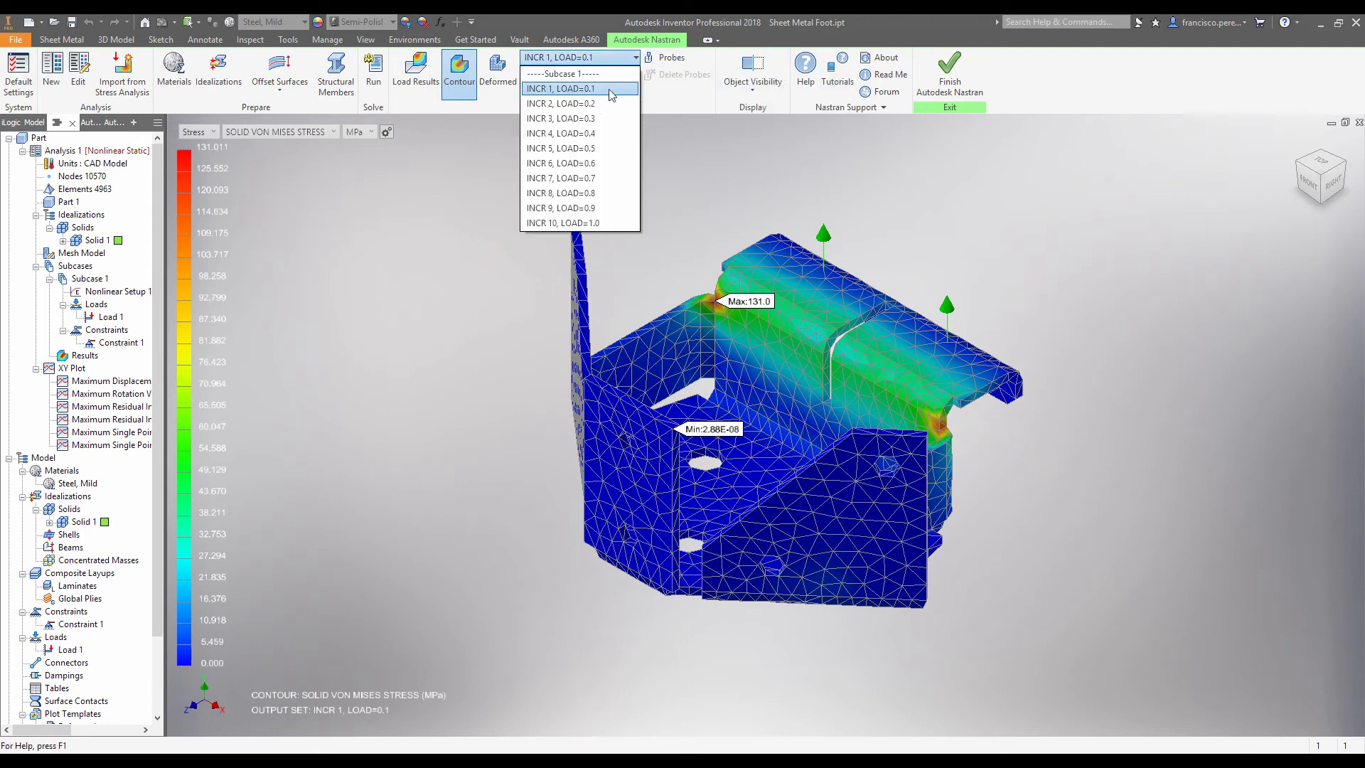
{"action": "left_click", "coordinate": [688, 255]}
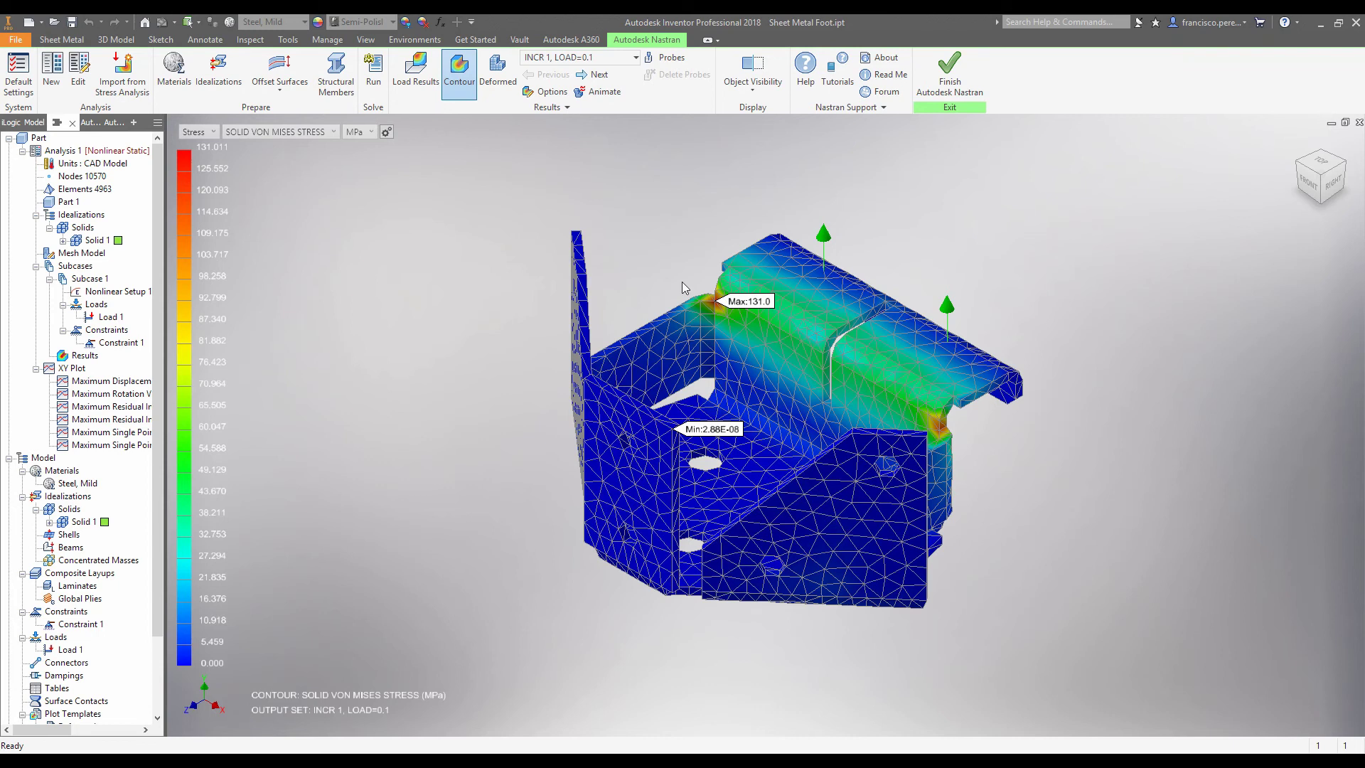
{"action": "left_click", "coordinate": [598, 57]}
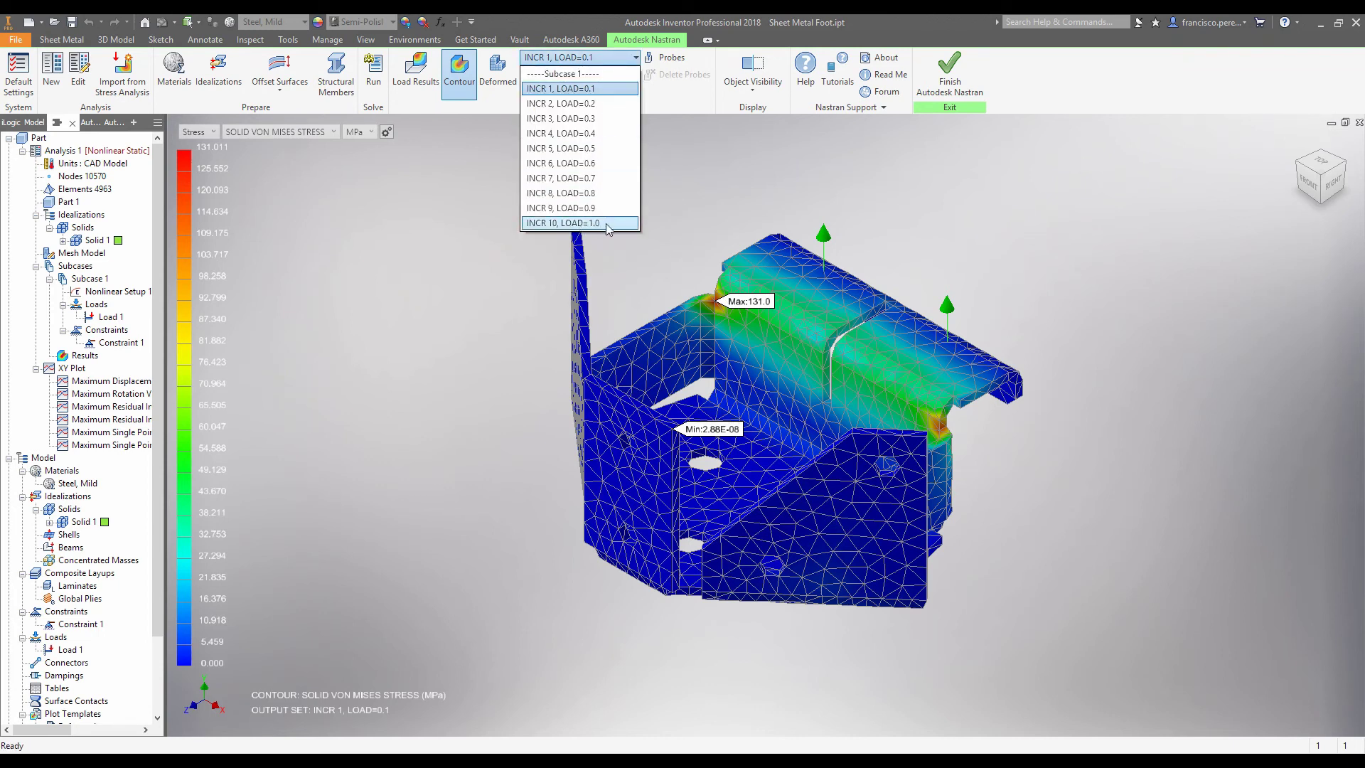
{"action": "left_click", "coordinate": [579, 224]}
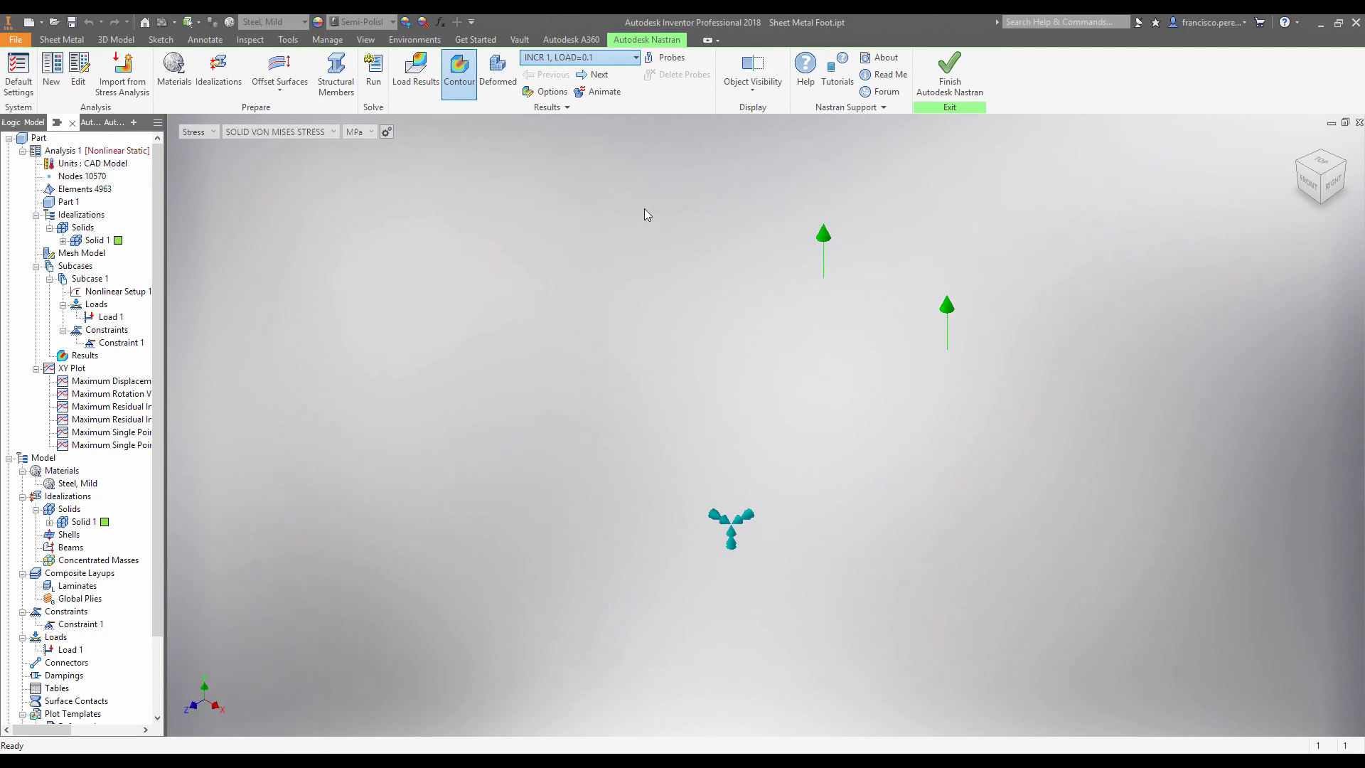
{"action": "scroll", "coordinate": [743, 306], "scroll_direction": "down", "scroll_amount": 4}
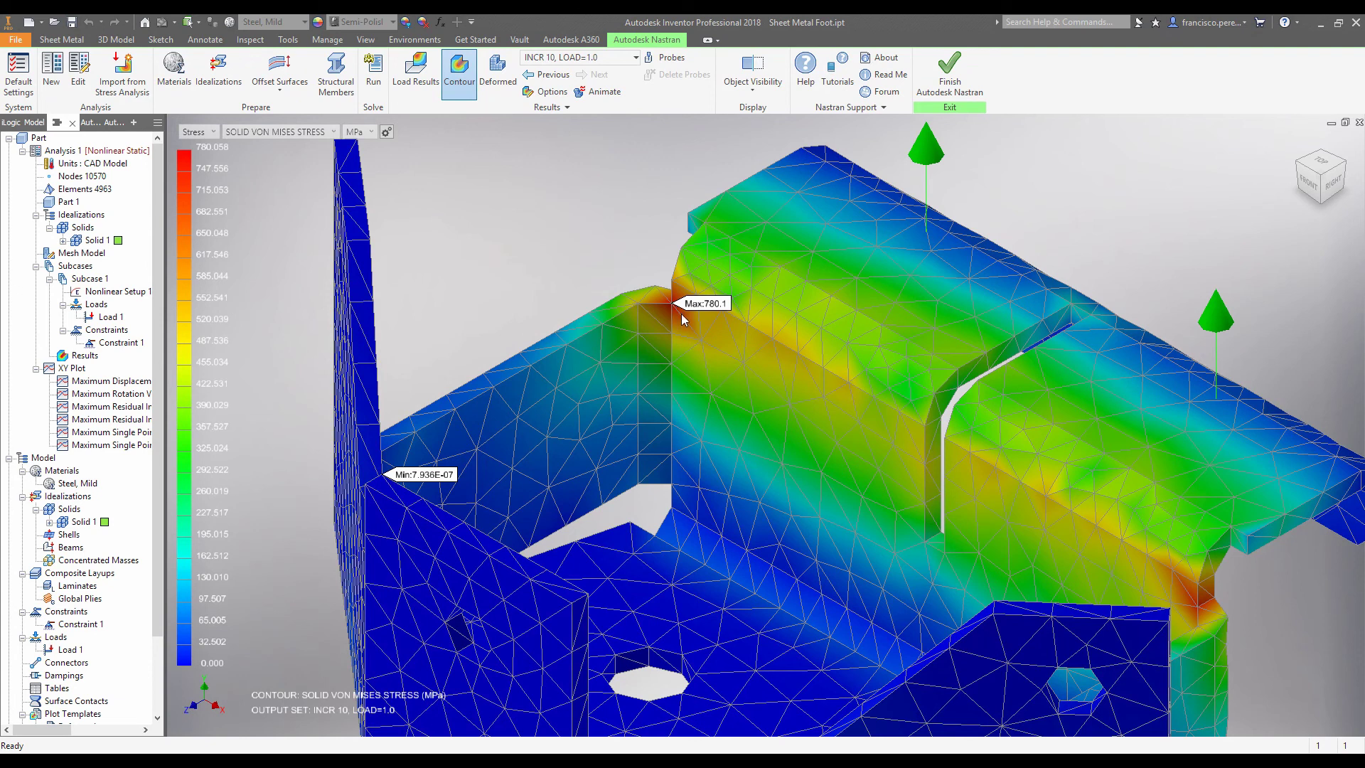
{"action": "scroll", "coordinate": [681, 318], "scroll_direction": "up", "scroll_amount": 5}
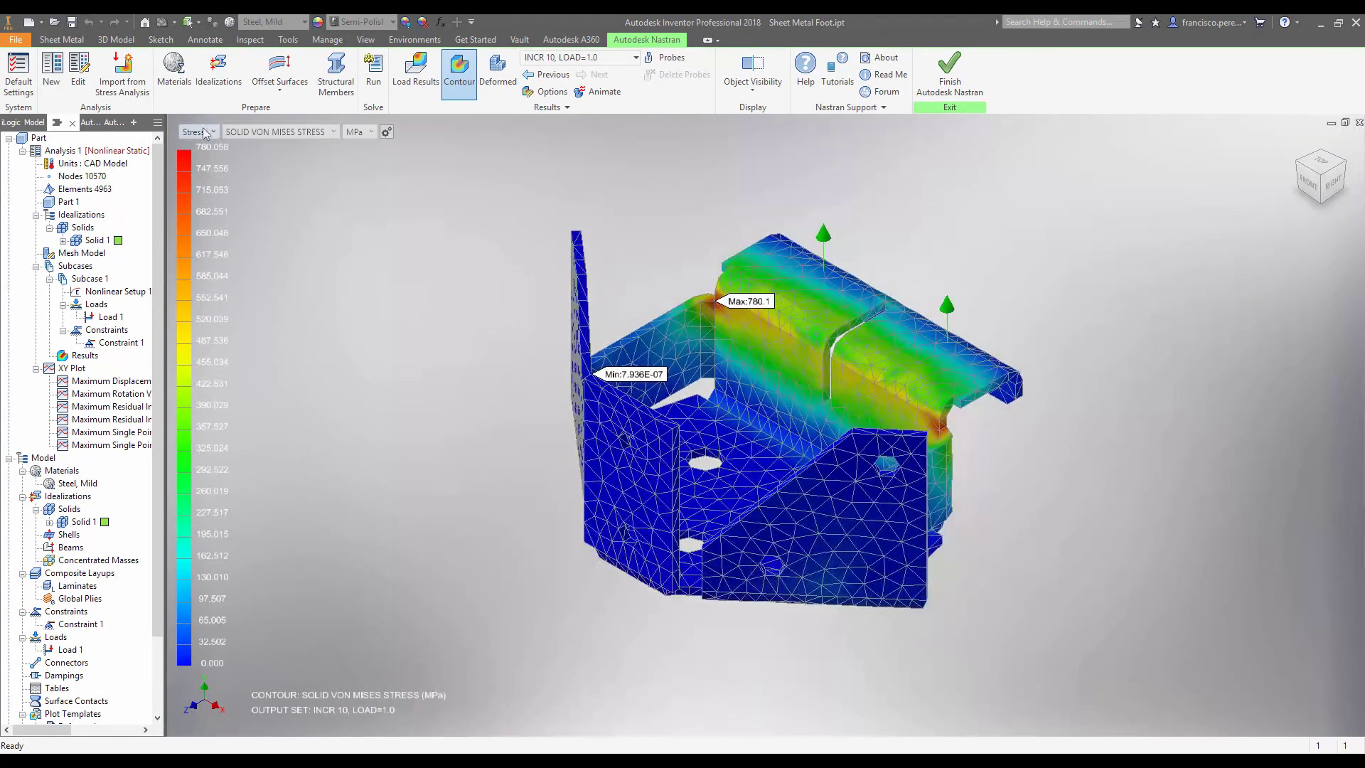
Step: Switch the contour to total displacement, inspect the flange from the RIGHT view and turn on the deformed shape
{"action": "left_click", "coordinate": [202, 135]}
{"action": "left_click", "coordinate": [208, 148]}
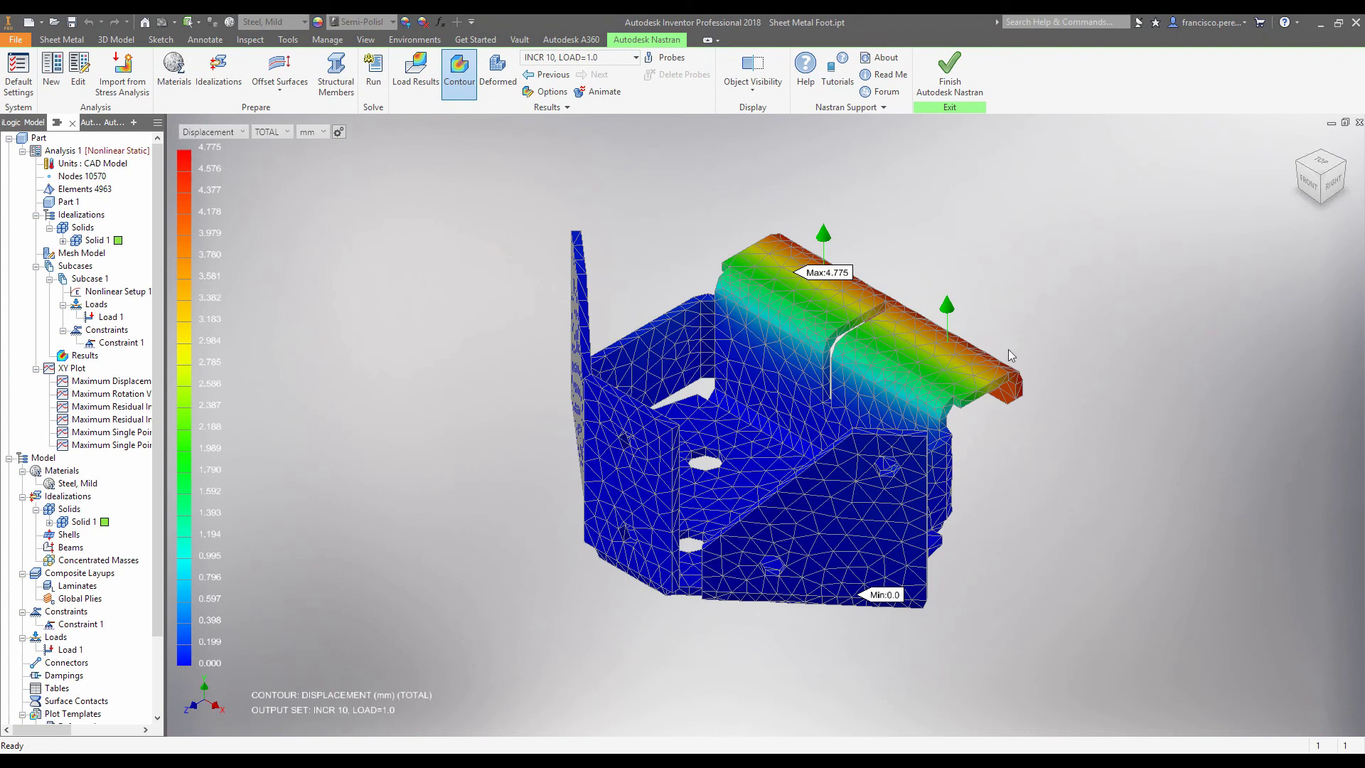
{"action": "key", "text": "F2"}
{"action": "left_click", "coordinate": [1333, 186]}
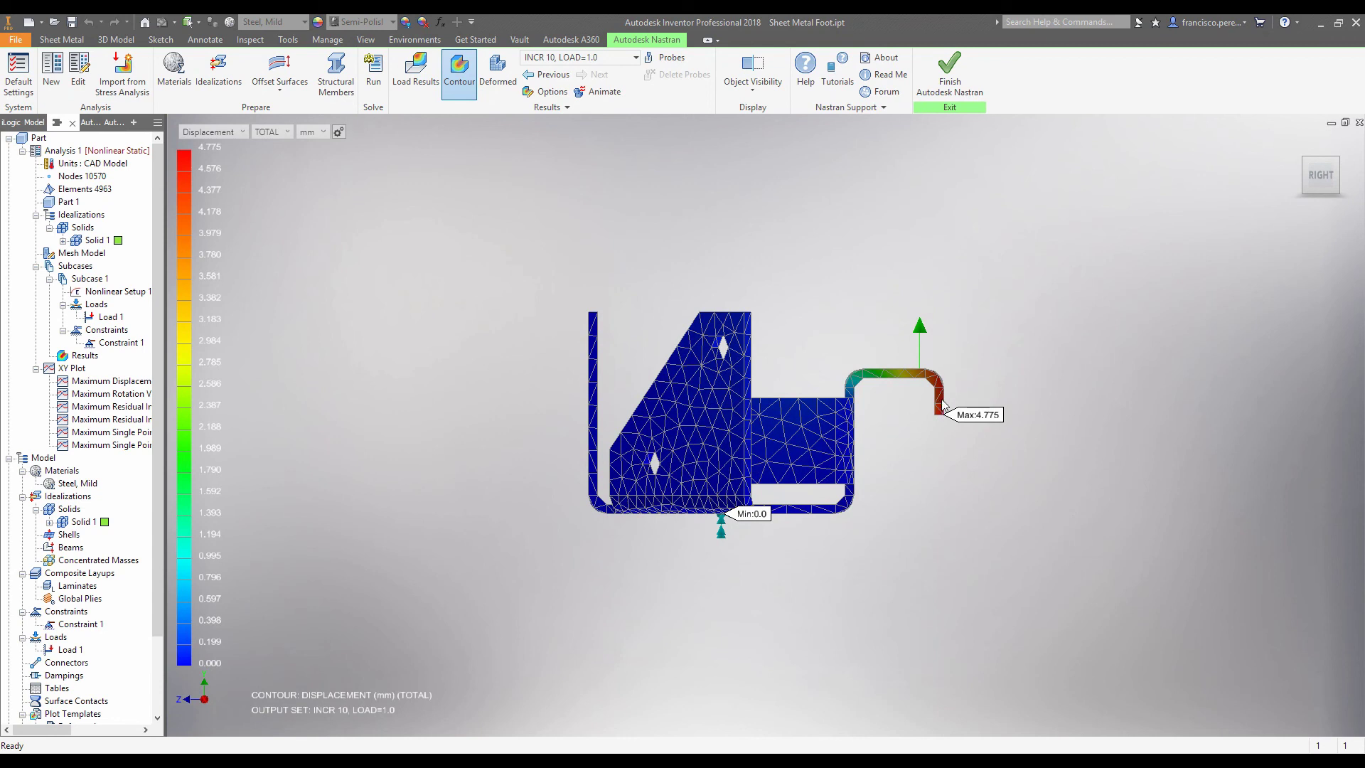
{"action": "left_click", "coordinate": [506, 86]}
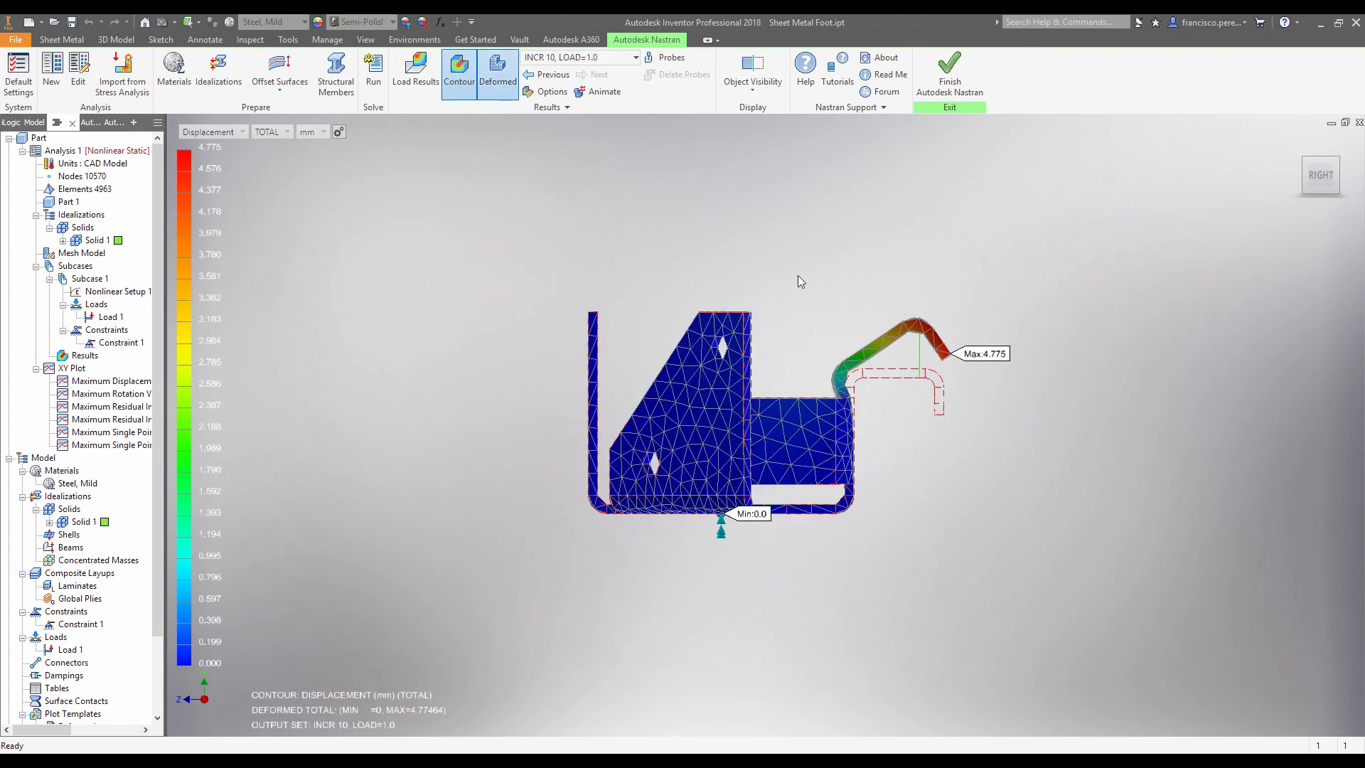
{"action": "middle_click_drag", "start_coordinate": [801, 275], "coordinate": [857, 302], "text": "shift"}
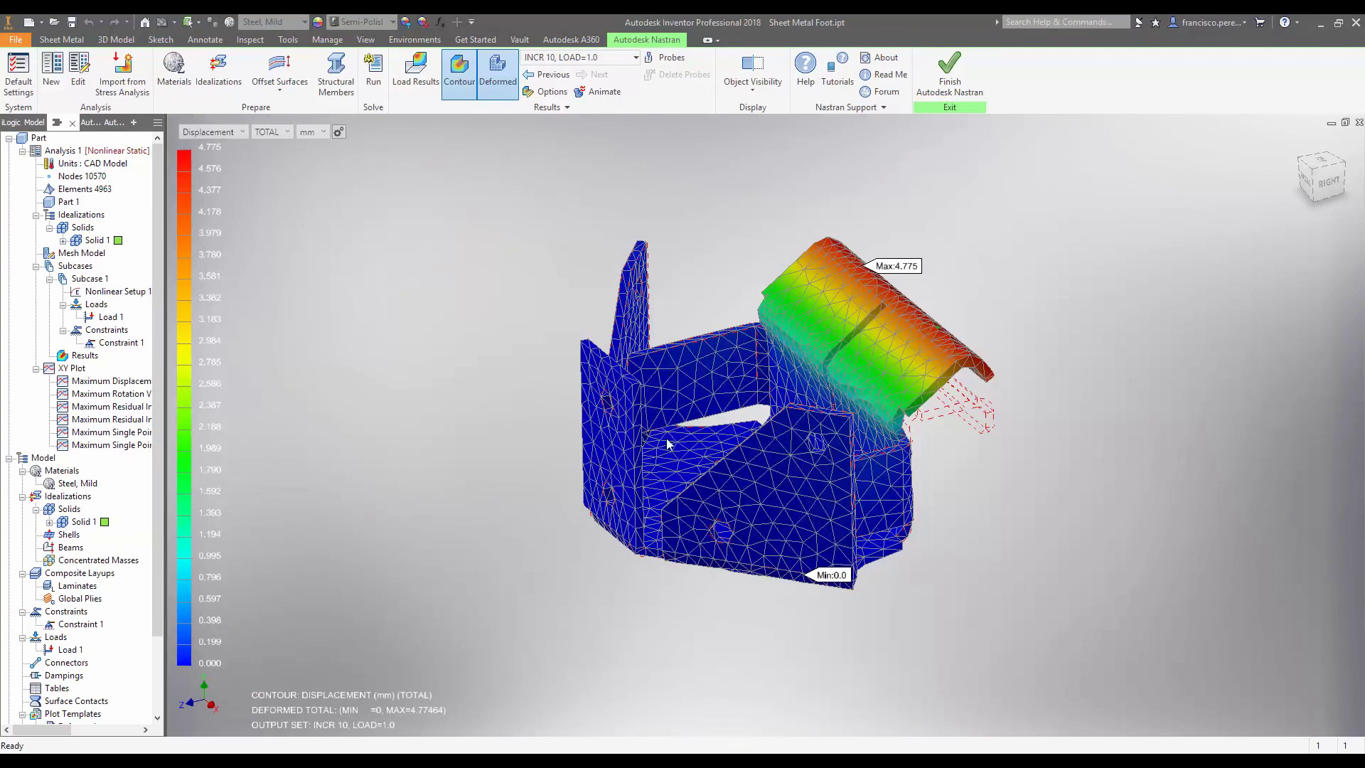